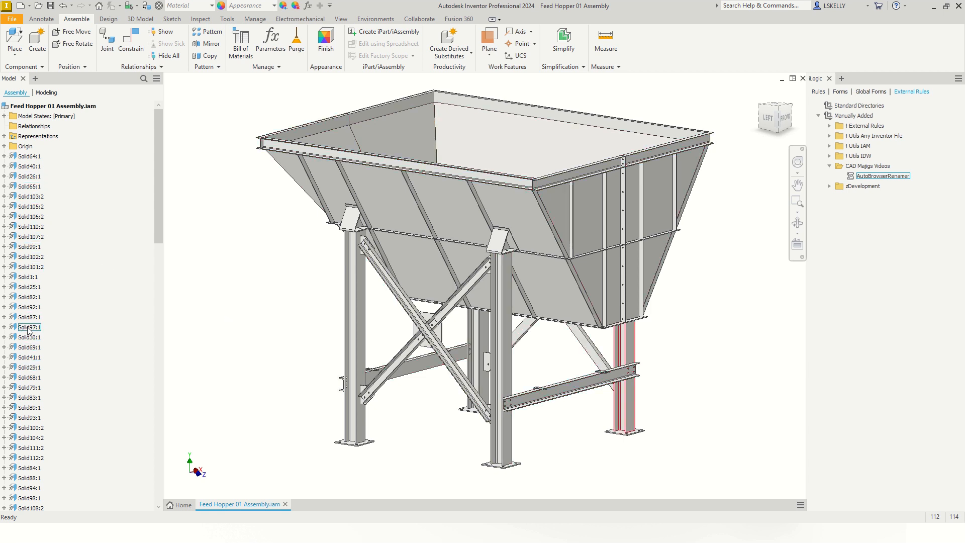
Highlight Solid107:2 through Solid69:1, and Solid106:2 on its own, to see which hopper members they represent, and clear the selection
{"action": "left_click", "coordinate": [28, 237]}
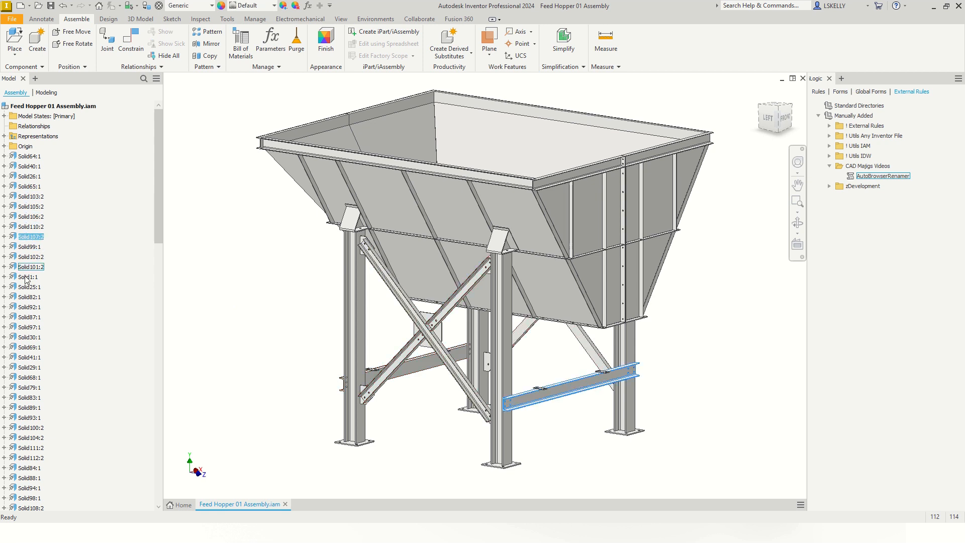
{"action": "left_click", "coordinate": [24, 348], "text": "shift"}
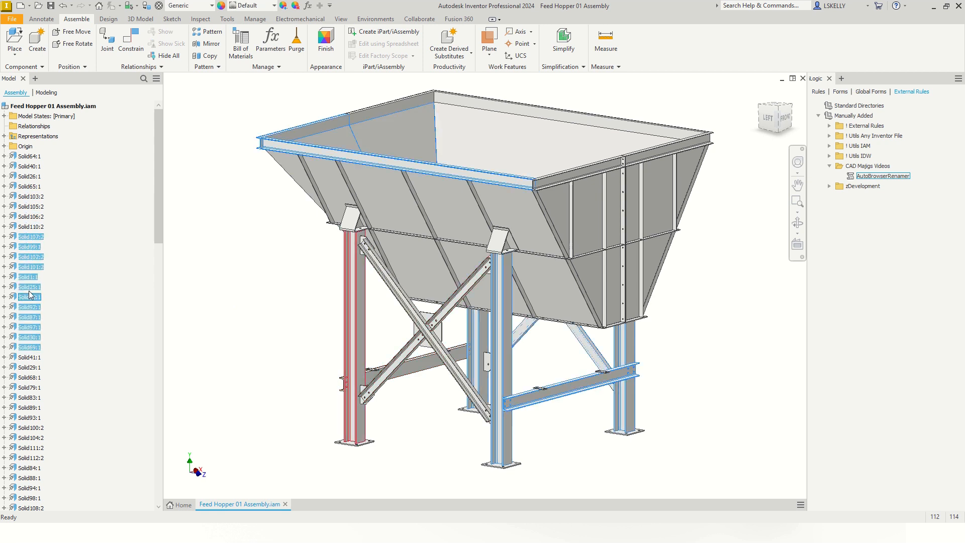
{"action": "left_click", "coordinate": [31, 217]}
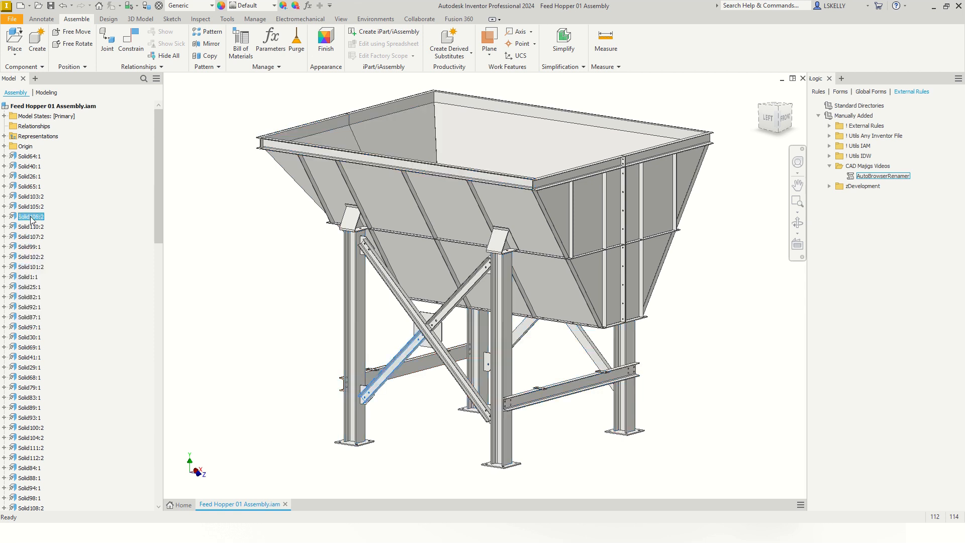
{"action": "left_click", "coordinate": [223, 246]}
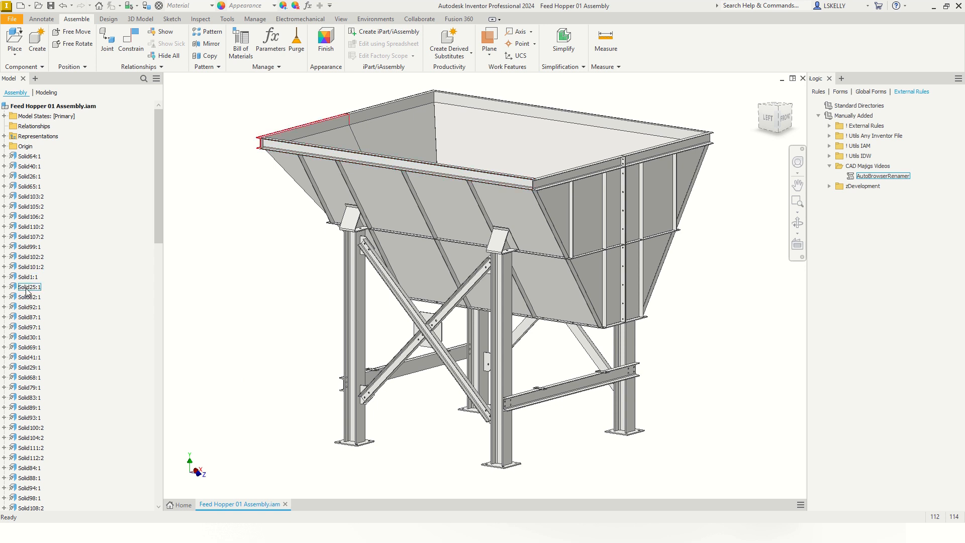
Highlight the hopper's support columns in the model to locate them in the browser, and clear the selection
{"action": "left_click", "coordinate": [365, 334]}
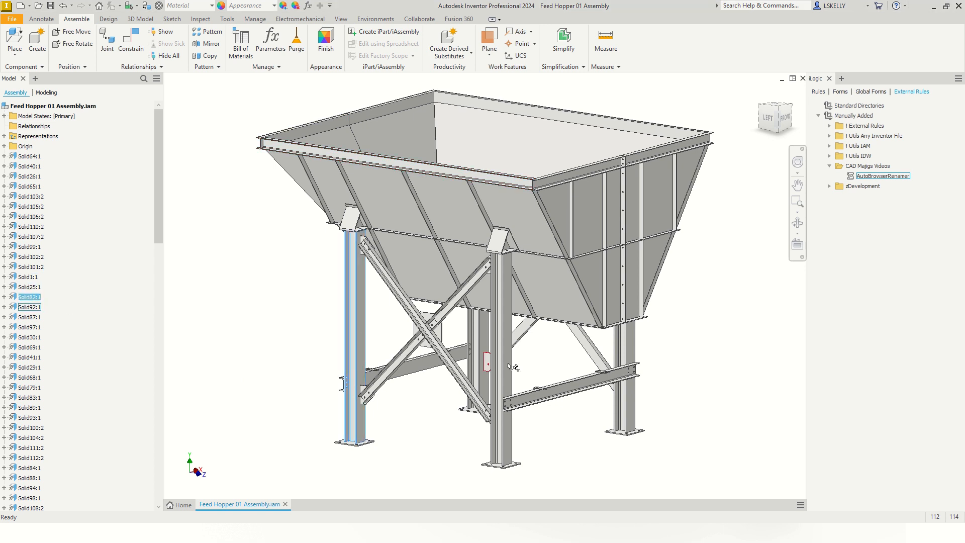
{"action": "left_click", "coordinate": [497, 340], "text": "ctrl"}
{"action": "left_click", "coordinate": [627, 347], "text": "ctrl"}
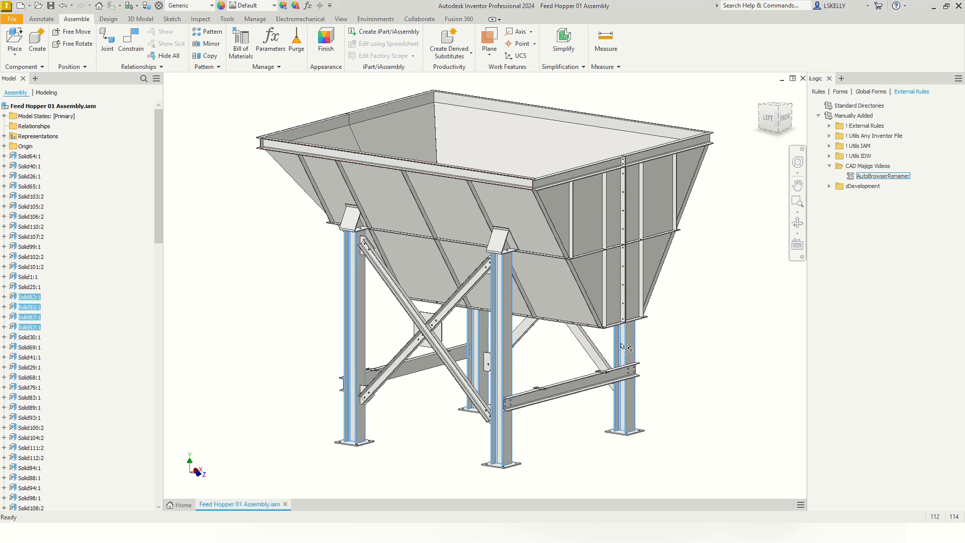
{"action": "left_click", "coordinate": [714, 336]}
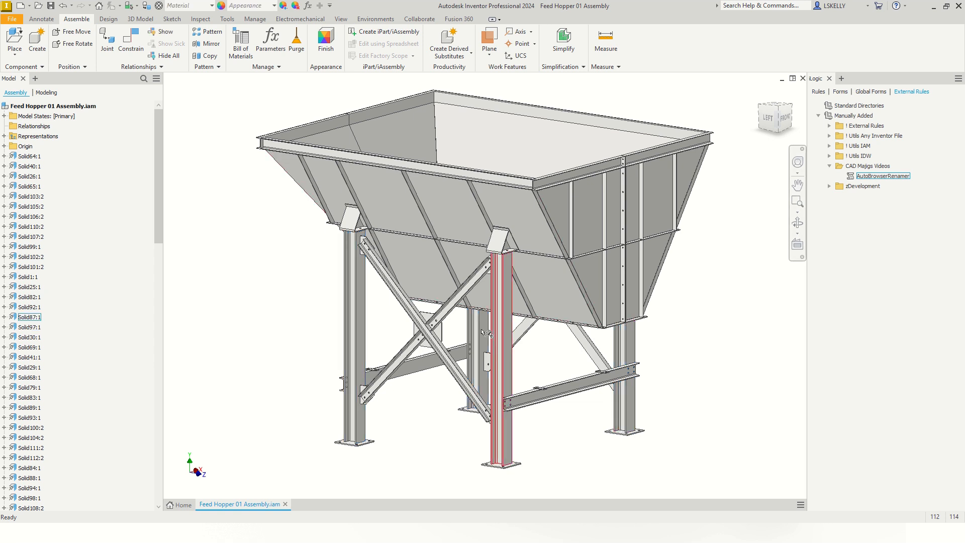
Highlight the front cross braces and the two lower horizontal beams to locate them in the browser, and clear the selection
{"action": "left_click", "coordinate": [444, 312]}
{"action": "left_click", "coordinate": [423, 312], "text": "ctrl"}
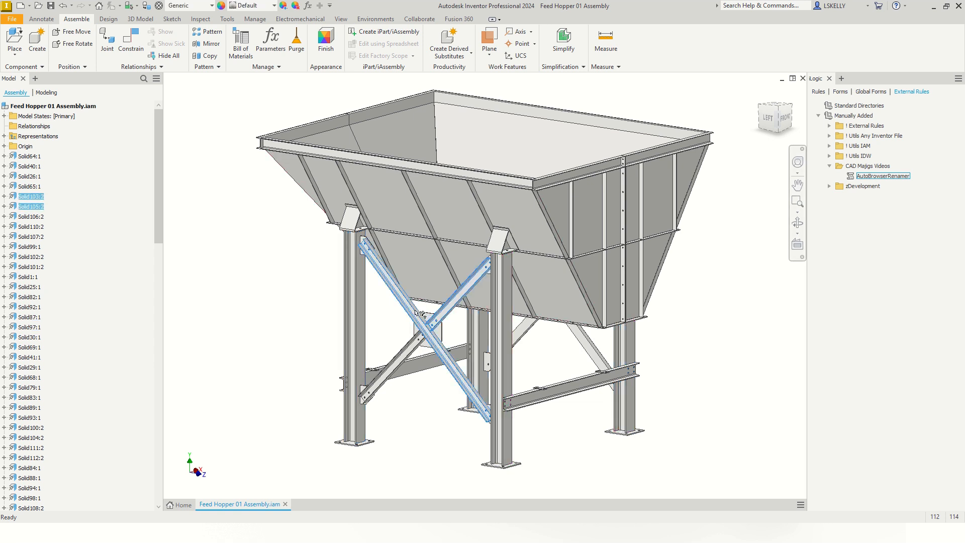
{"action": "left_click", "coordinate": [403, 360], "text": "ctrl"}
{"action": "left_click", "coordinate": [455, 373], "text": "ctrl"}
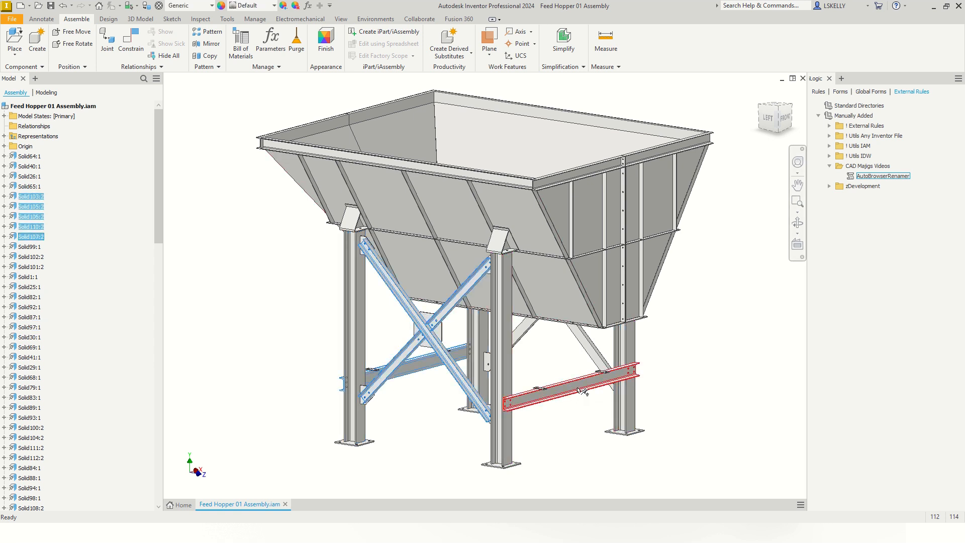
{"action": "left_click", "coordinate": [582, 393], "text": "ctrl"}
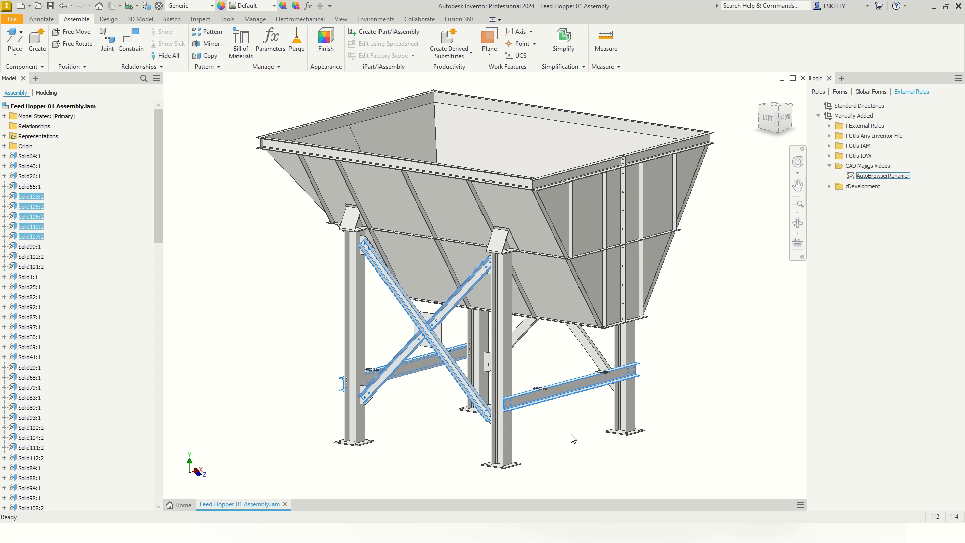
{"action": "left_click", "coordinate": [571, 439]}
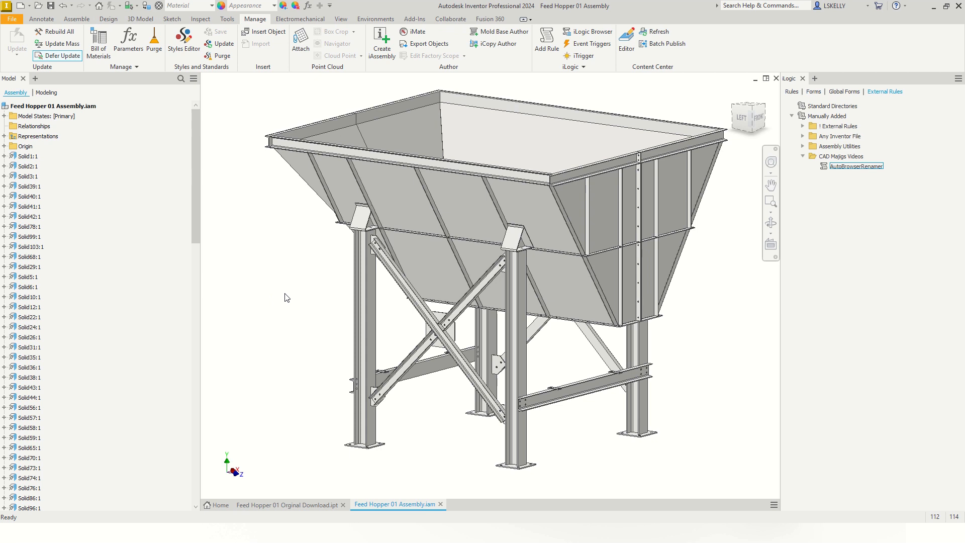
Review the solid bodies list of the Feed Hopper 01 Orginal Download part and return to the Feed Hopper 01 Assembly
{"action": "middle_click_drag", "start_coordinate": [285, 293], "coordinate": [276, 301]}
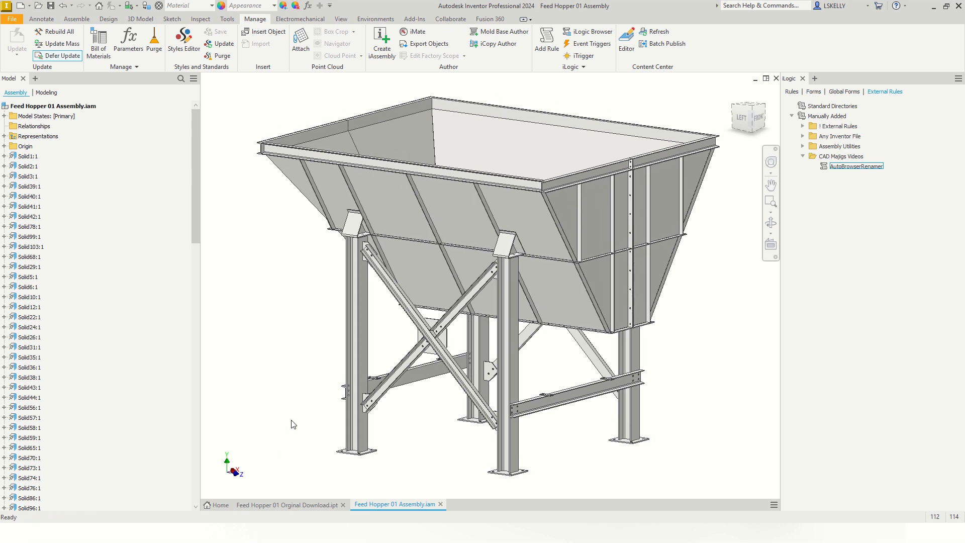
{"action": "left_click", "coordinate": [288, 505]}
{"action": "middle_click_drag", "start_coordinate": [280, 284], "coordinate": [278, 292]}
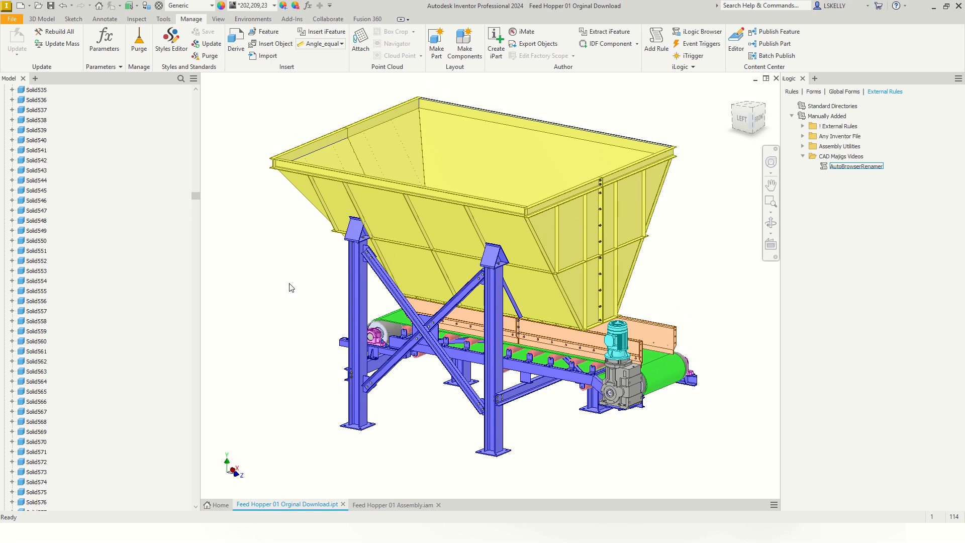
{"action": "middle_click_drag", "start_coordinate": [291, 281], "coordinate": [284, 282]}
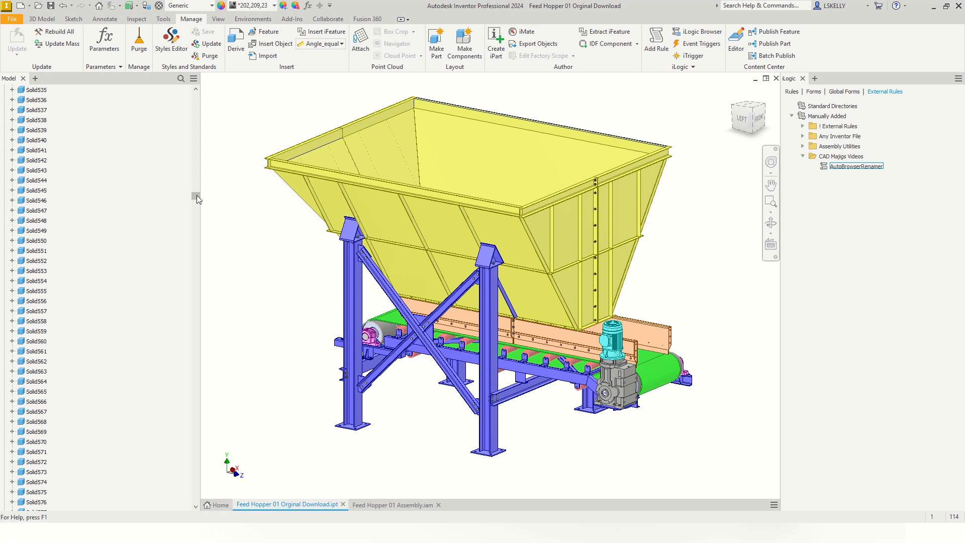
{"action": "left_click_drag", "start_coordinate": [198, 196], "coordinate": [201, 97]}
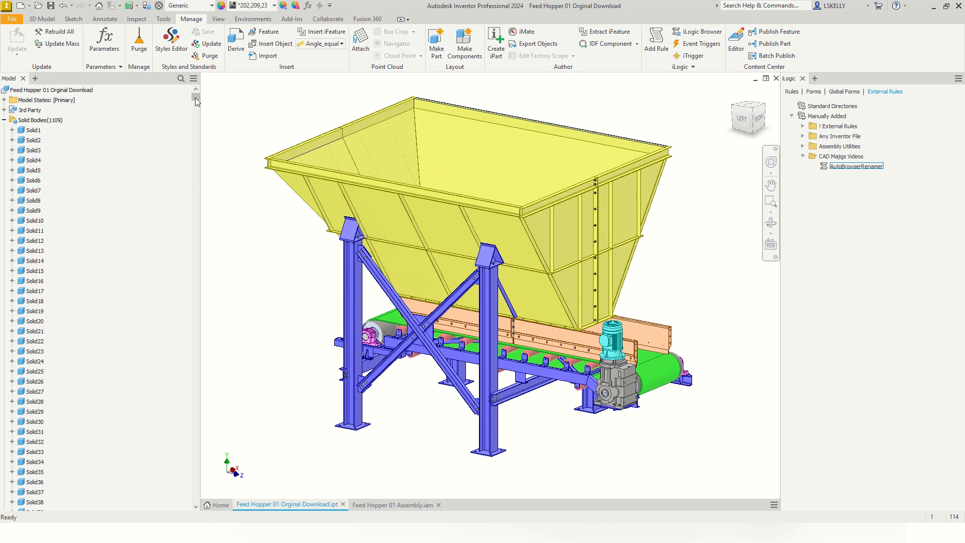
{"action": "left_click_drag", "start_coordinate": [196, 98], "coordinate": [198, 103]}
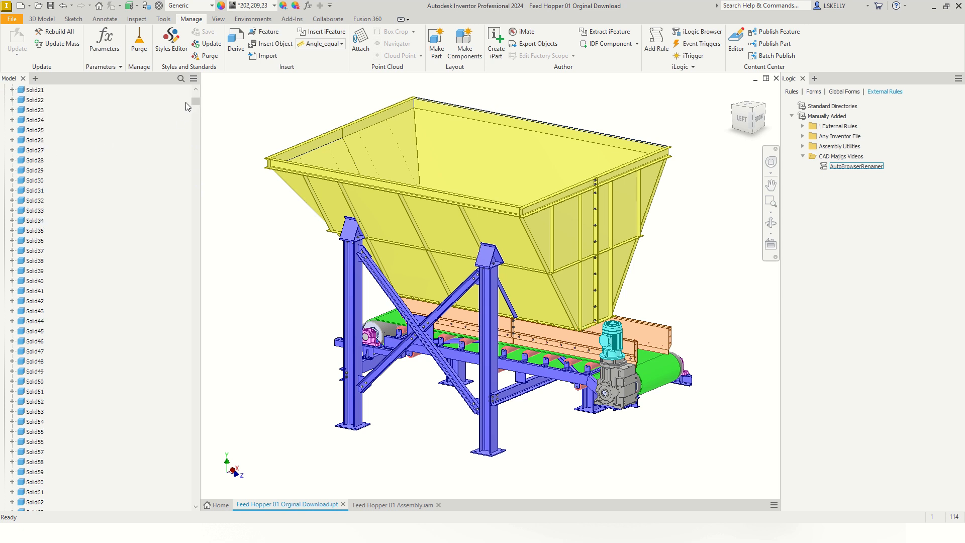
{"action": "left_click_drag", "start_coordinate": [196, 103], "coordinate": [195, 95]}
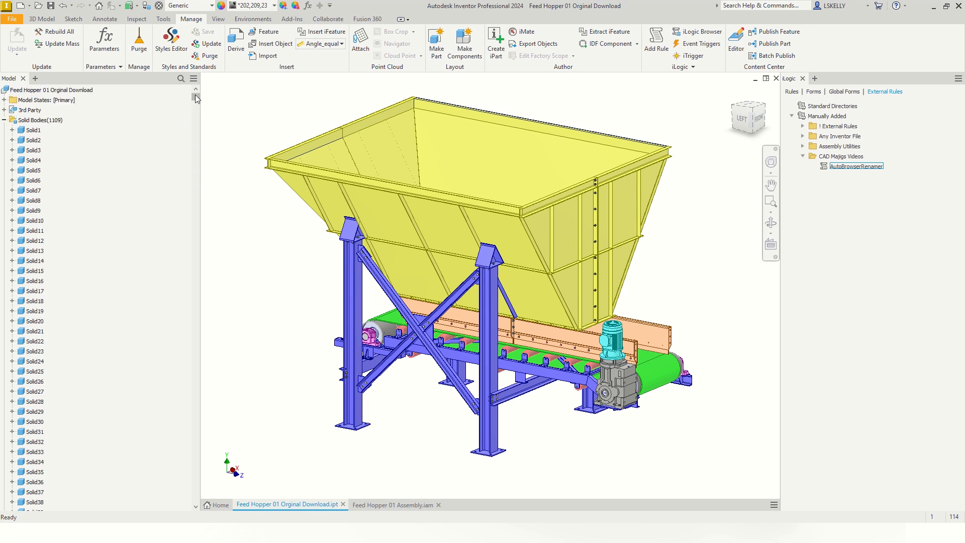
{"action": "left_click", "coordinate": [384, 505]}
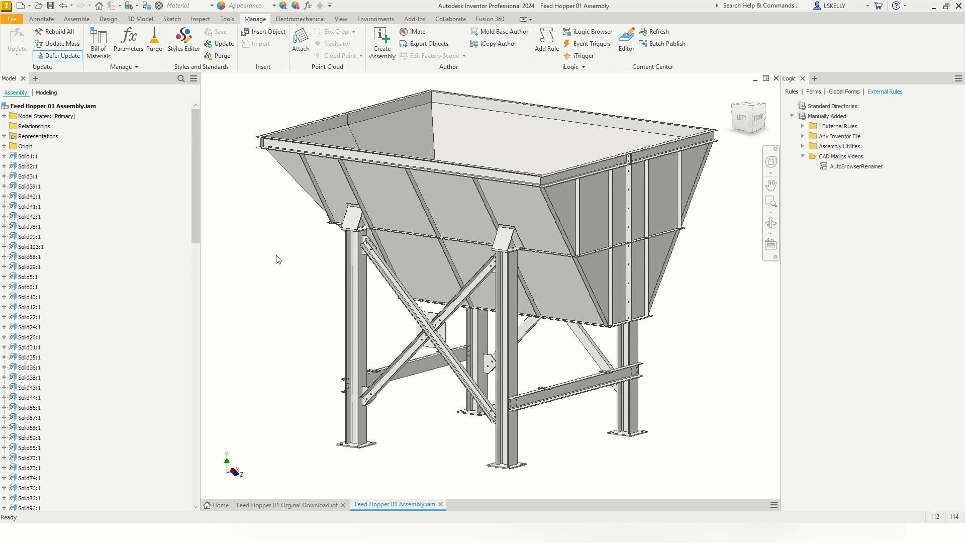
Open the Solid1:1 component in its own window to inspect its derived geometry, and close it without saving
{"action": "middle_click_drag", "start_coordinate": [276, 259], "coordinate": [284, 267]}
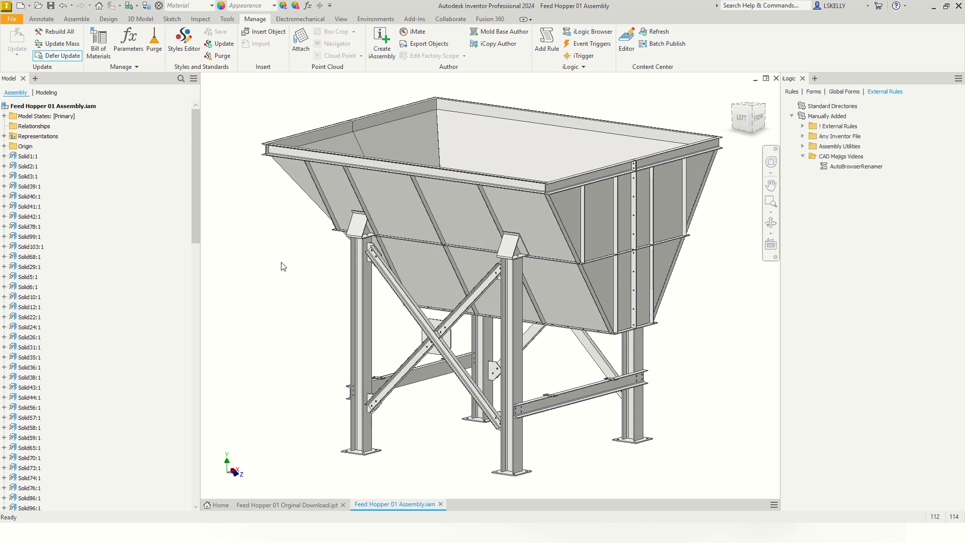
{"action": "left_click", "coordinate": [28, 156]}
{"action": "right_click", "coordinate": [28, 158]}
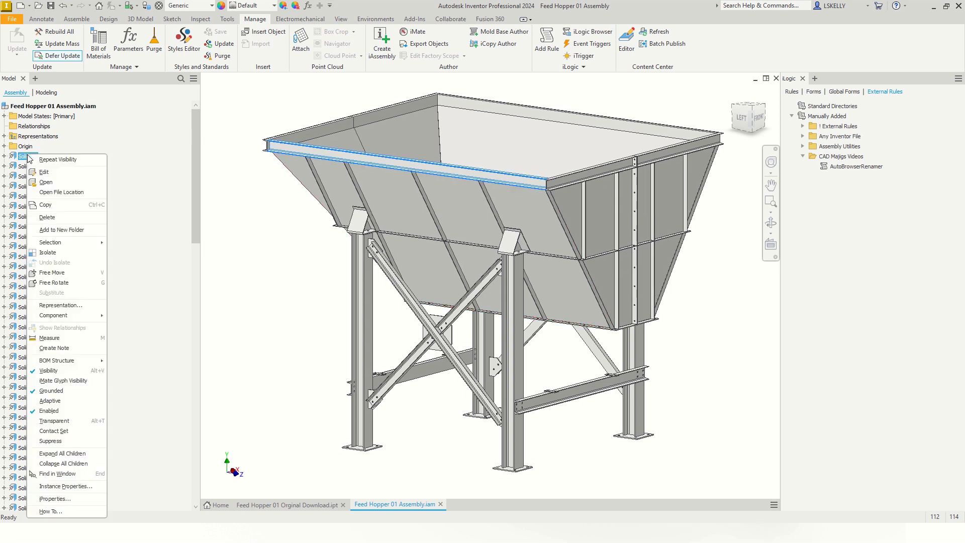
{"action": "left_click", "coordinate": [49, 184]}
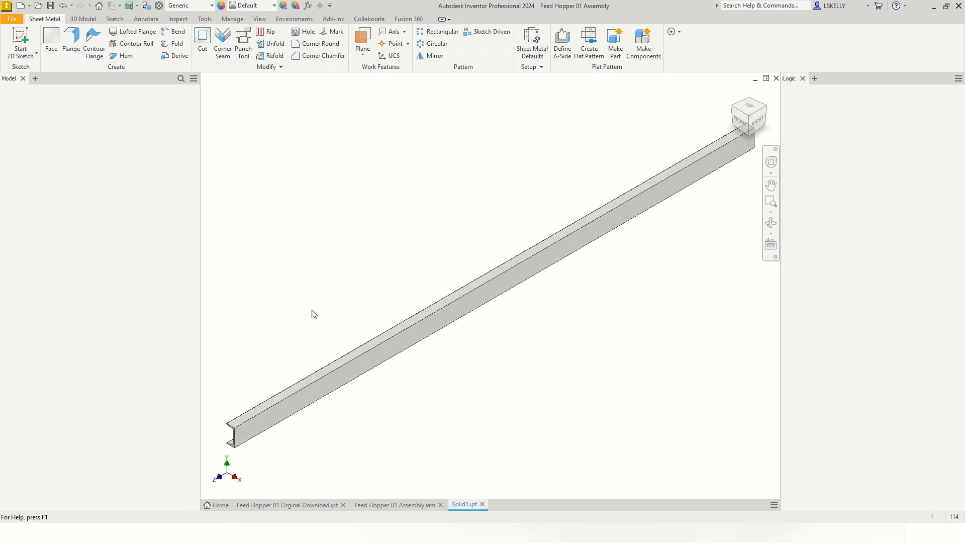
{"action": "mouse_move", "coordinate": [389, 241]}
{"action": "middle_mouse_down"}
{"action": "mouse_move", "coordinate": [391, 254]}
{"action": "mouse_move", "coordinate": [376, 247]}
{"action": "middle_mouse_up"}
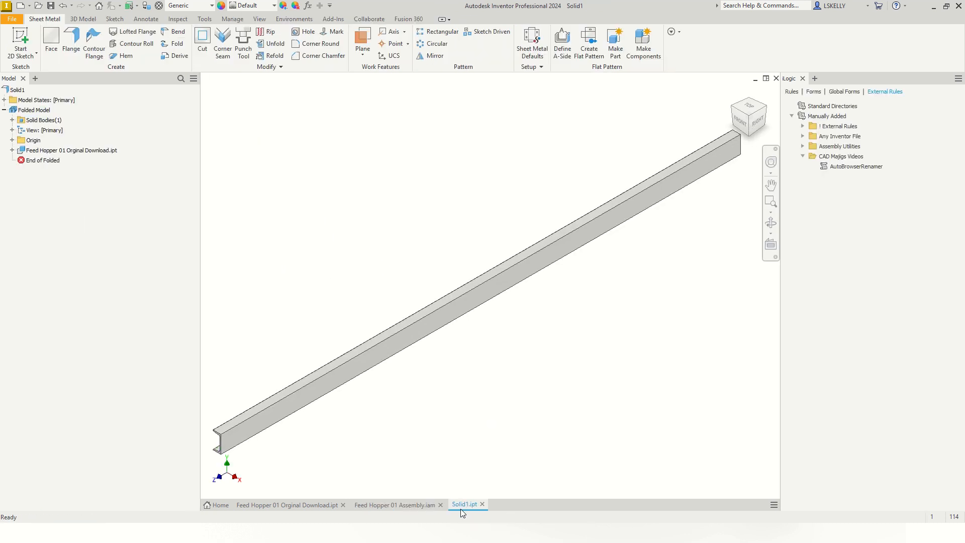
{"action": "left_click", "coordinate": [776, 78]}
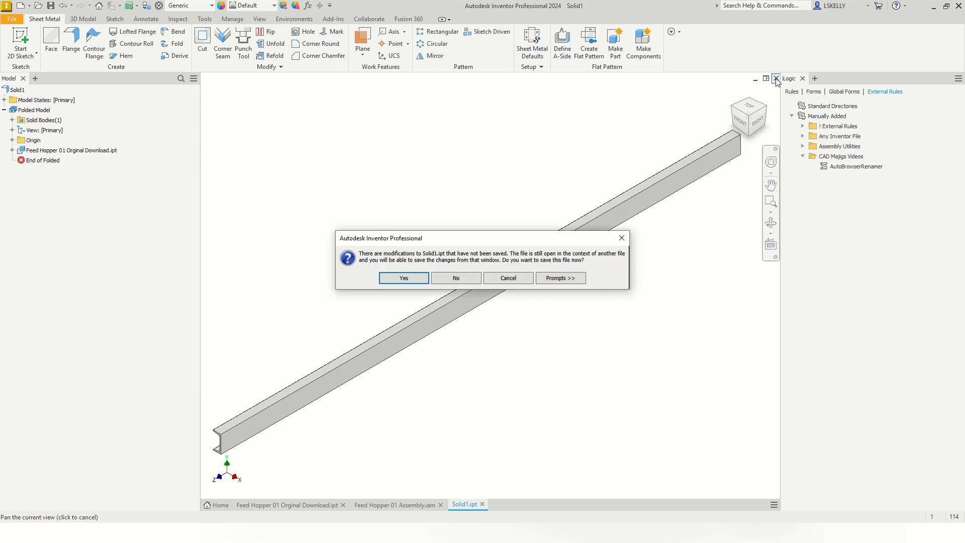
{"action": "left_click", "coordinate": [458, 279]}
{"action": "left_click", "coordinate": [304, 260]}
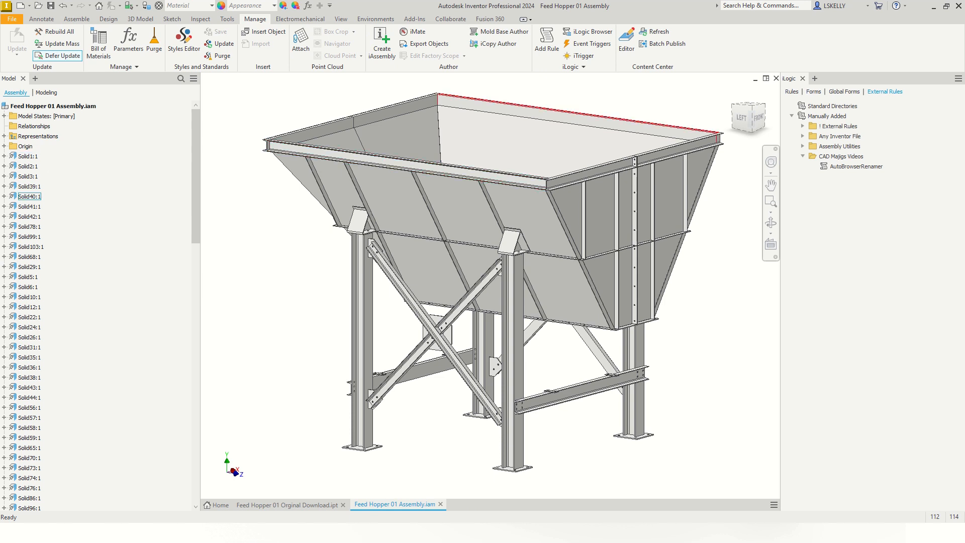
{"action": "middle_click_drag", "start_coordinate": [273, 267], "coordinate": [271, 264]}
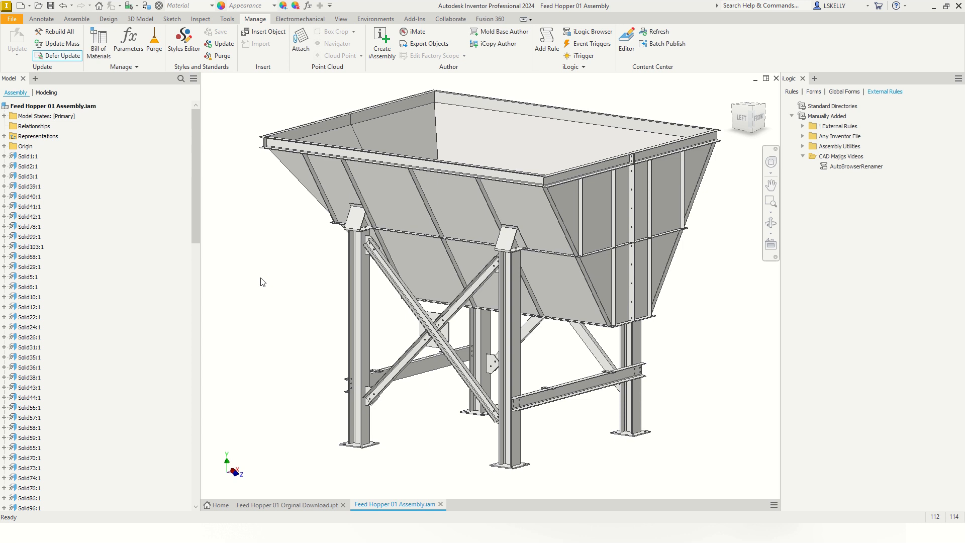
{"action": "left_click", "coordinate": [309, 132]}
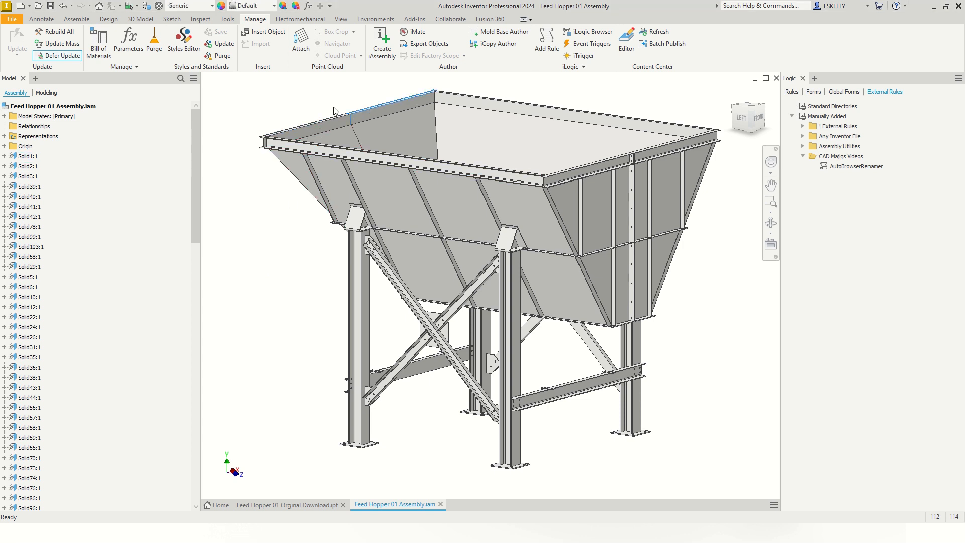
{"action": "left_click", "coordinate": [302, 170]}
{"action": "left_click", "coordinate": [270, 277]}
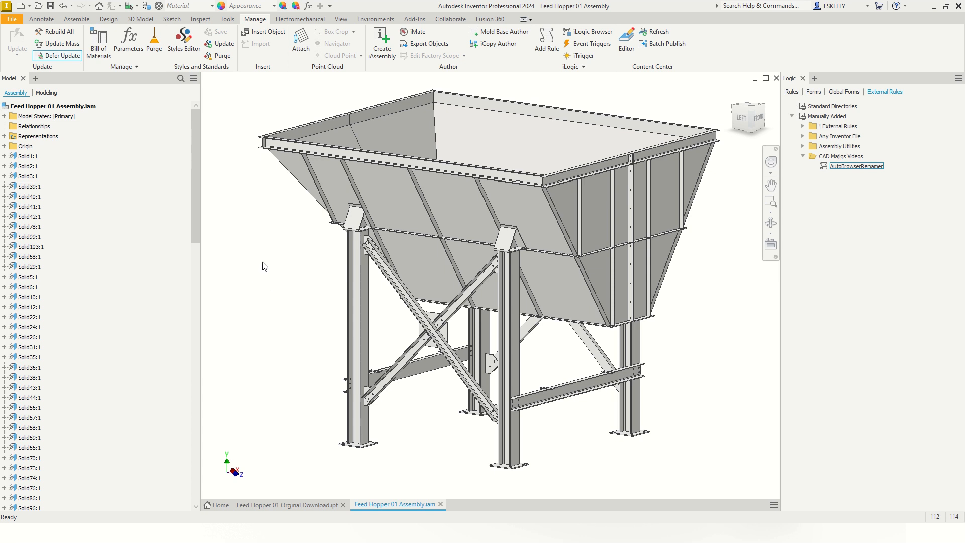
{"action": "middle_click_drag", "start_coordinate": [262, 263], "coordinate": [261, 265]}
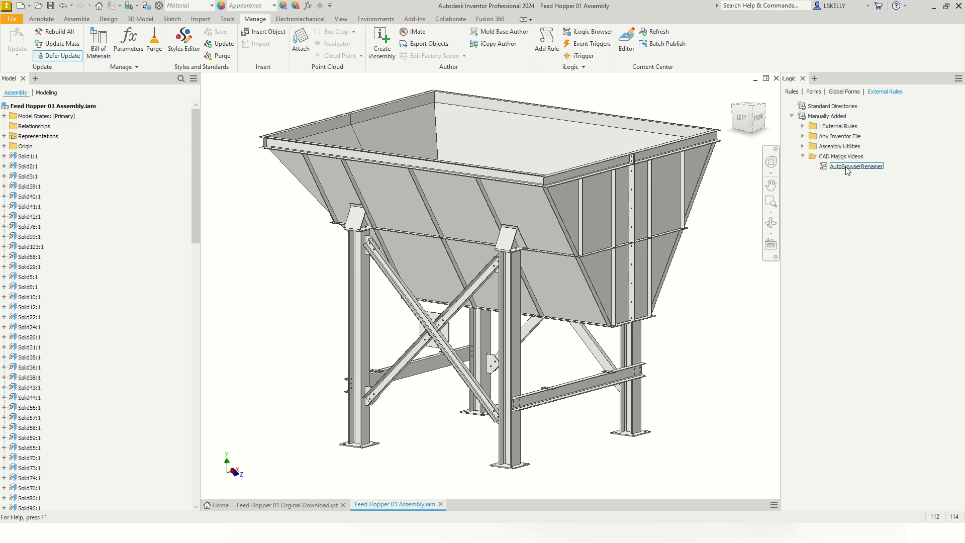
Select the channel members around the hopper's top rim, starting with Solid1:1
{"action": "left_click", "coordinate": [296, 147]}
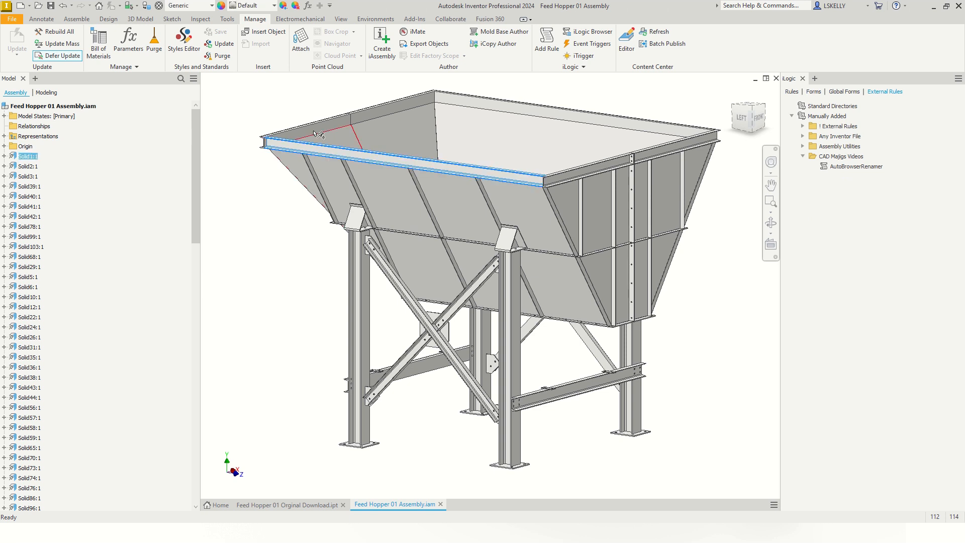
{"action": "left_click", "coordinate": [317, 132], "text": "ctrl"}
{"action": "left_click", "coordinate": [375, 112], "text": "ctrl"}
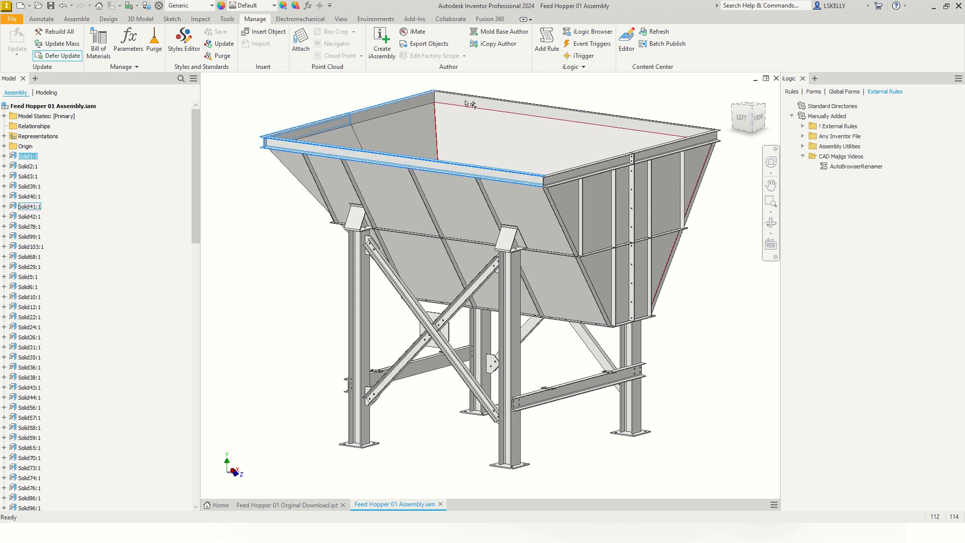
{"action": "left_click", "coordinate": [553, 107], "text": "ctrl"}
{"action": "left_click", "coordinate": [611, 167], "text": "ctrl"}
{"action": "left_click", "coordinate": [659, 155], "text": "ctrl"}
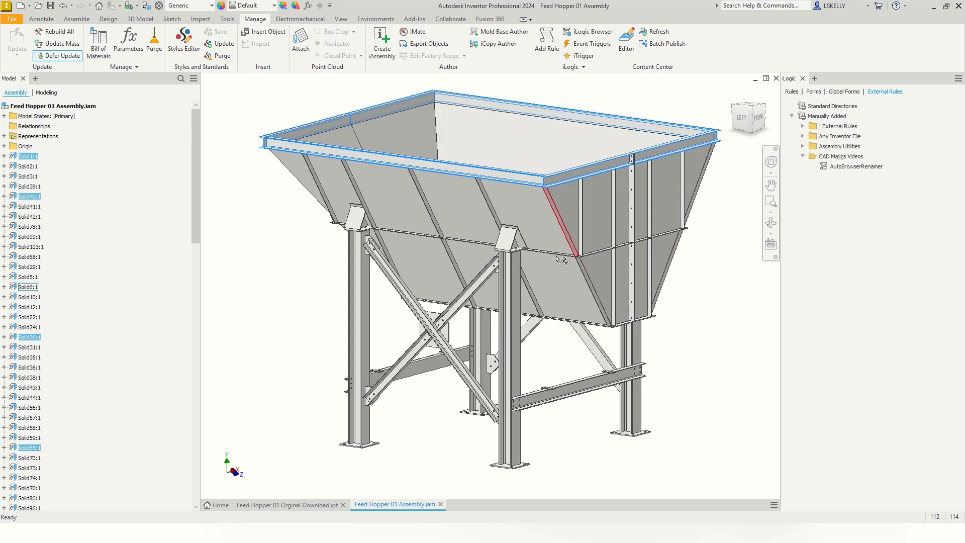
Add the diagonal cross braces and the two lower horizontal beams on both sides of the frame to the channel selection
{"action": "left_click", "coordinate": [419, 307], "text": "ctrl"}
{"action": "left_click", "coordinate": [459, 308], "text": "ctrl"}
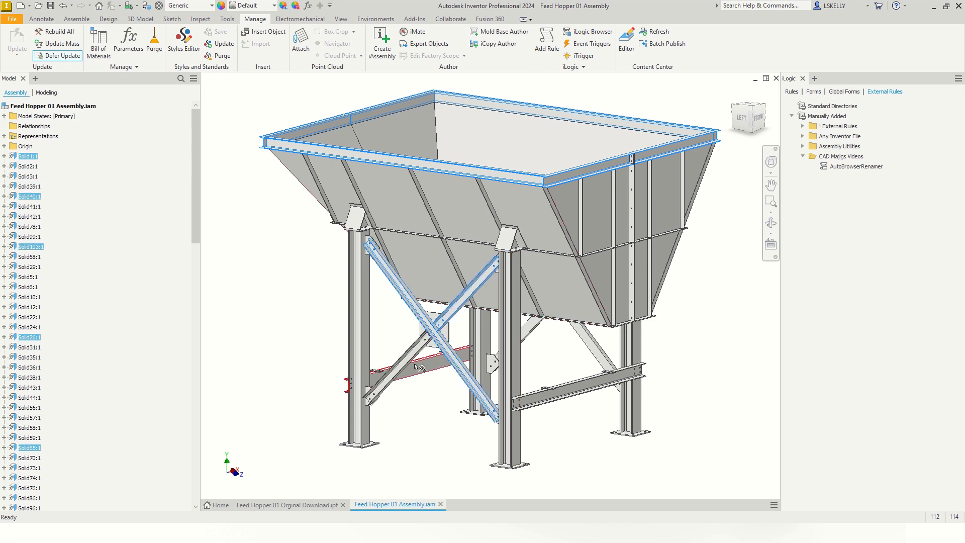
{"action": "left_click", "coordinate": [418, 364], "text": "ctrl"}
{"action": "left_click", "coordinate": [441, 391], "text": "ctrl"}
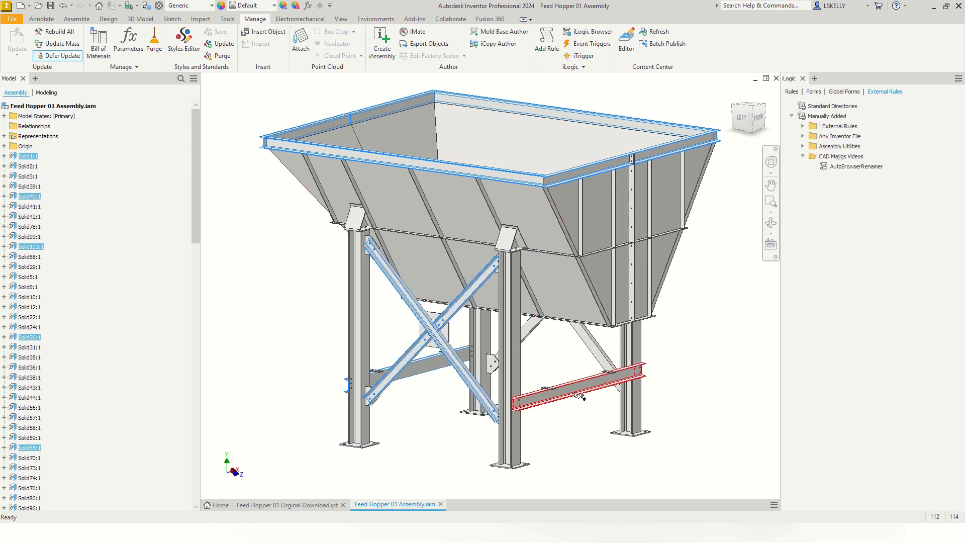
{"action": "left_click", "coordinate": [578, 387], "text": "ctrl"}
{"action": "left_click", "coordinate": [593, 347], "text": "ctrl"}
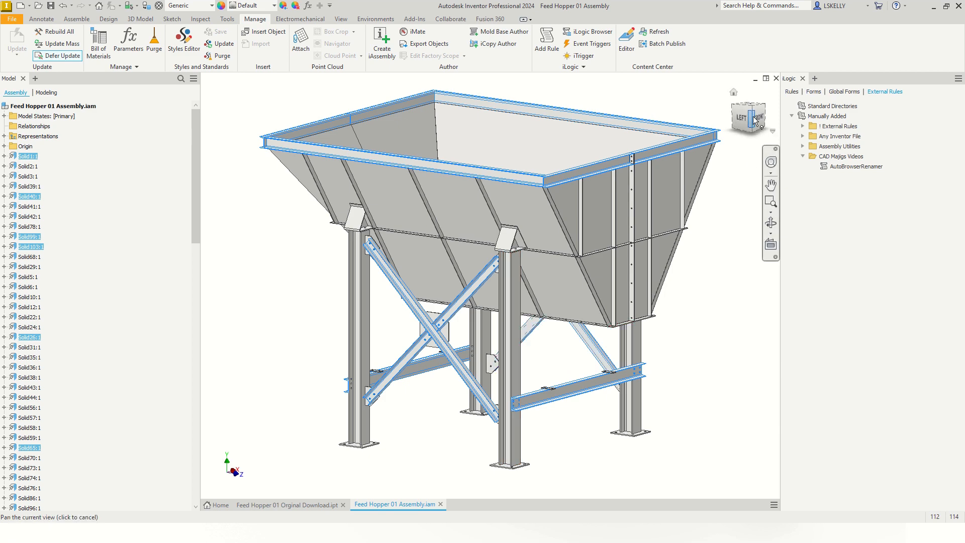
{"action": "left_click_drag", "start_coordinate": [755, 121], "coordinate": [703, 120]}
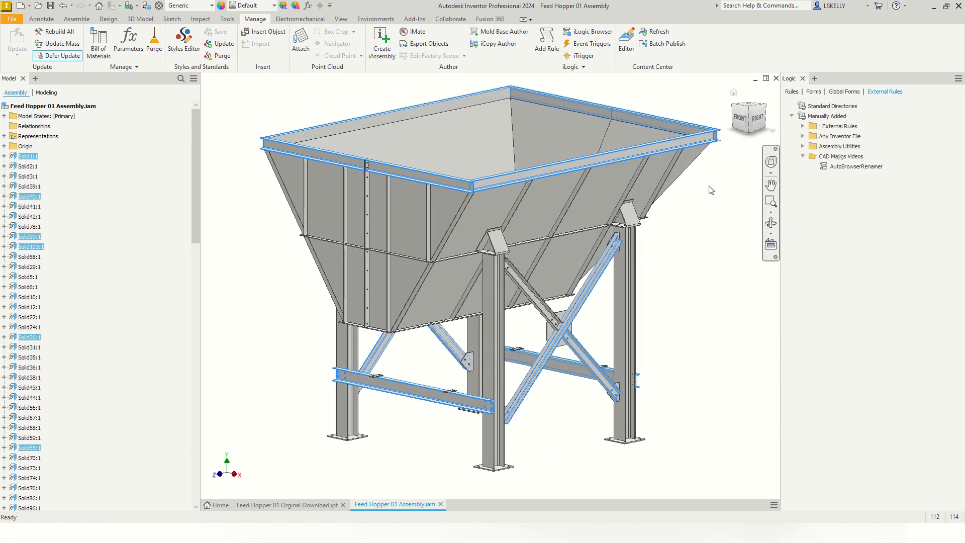
{"action": "left_click", "coordinate": [532, 299], "text": "ctrl"}
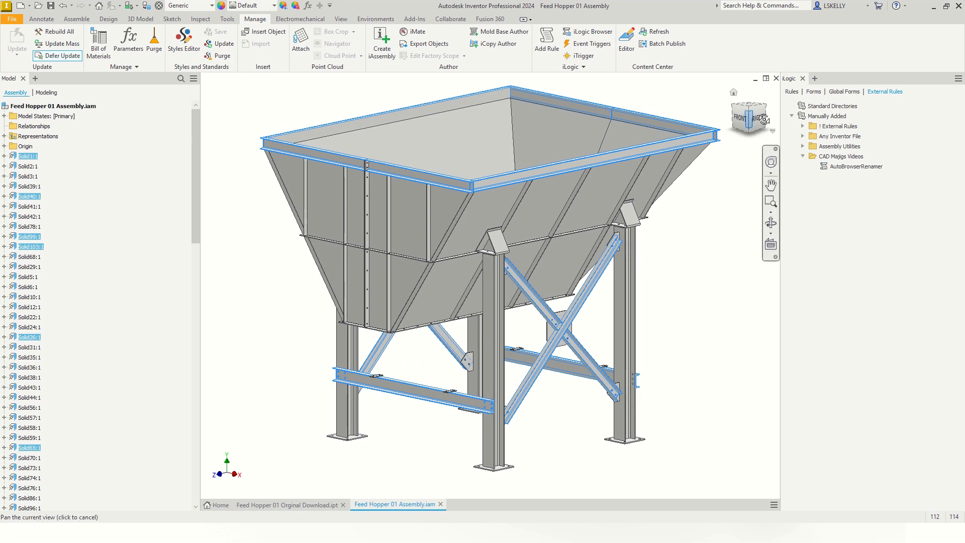
{"action": "left_click_drag", "start_coordinate": [759, 119], "coordinate": [810, 119]}
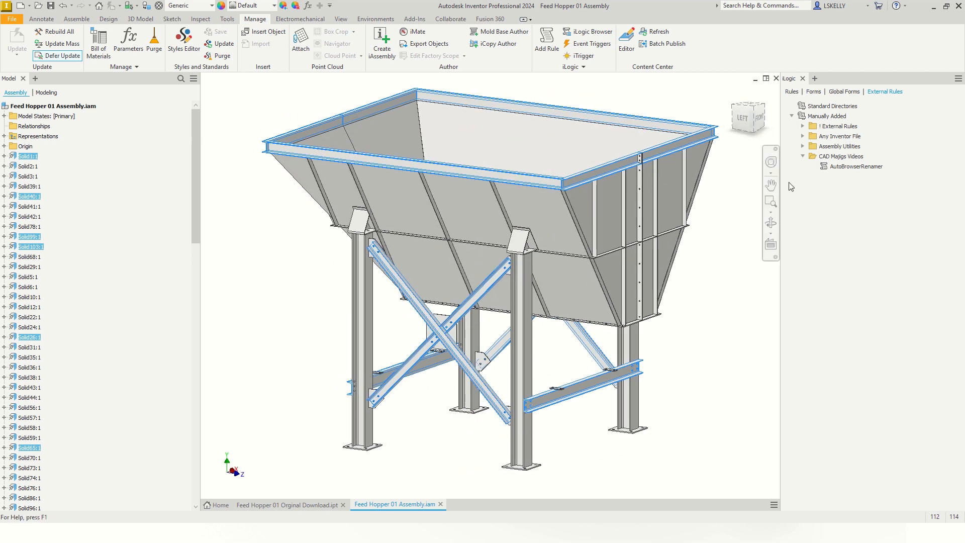
Run the AutoBrowserRenamer rule with Display Names Substitute Text (Replace), replacing "Solid" with "Channel " in the selected members' names
{"action": "right_click", "coordinate": [838, 166]}
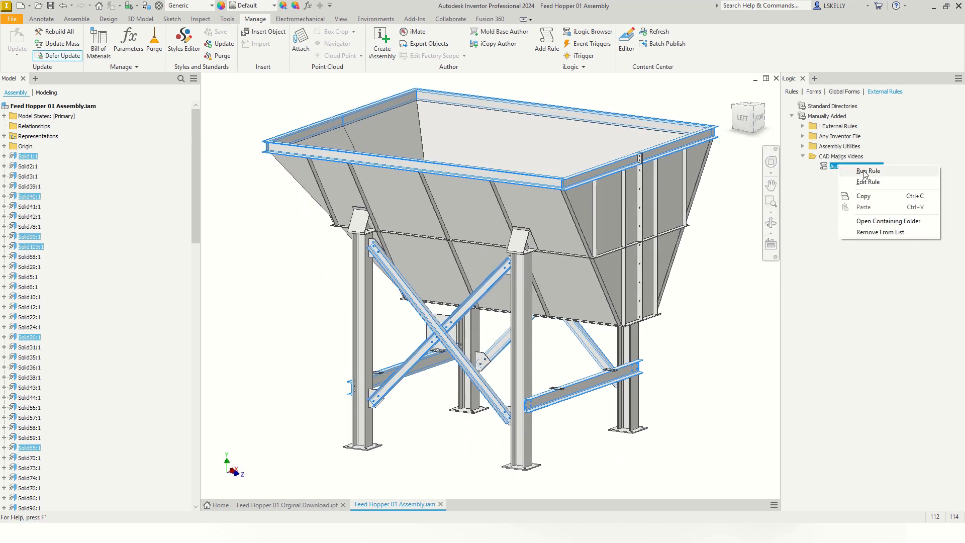
{"action": "left_click", "coordinate": [864, 172]}
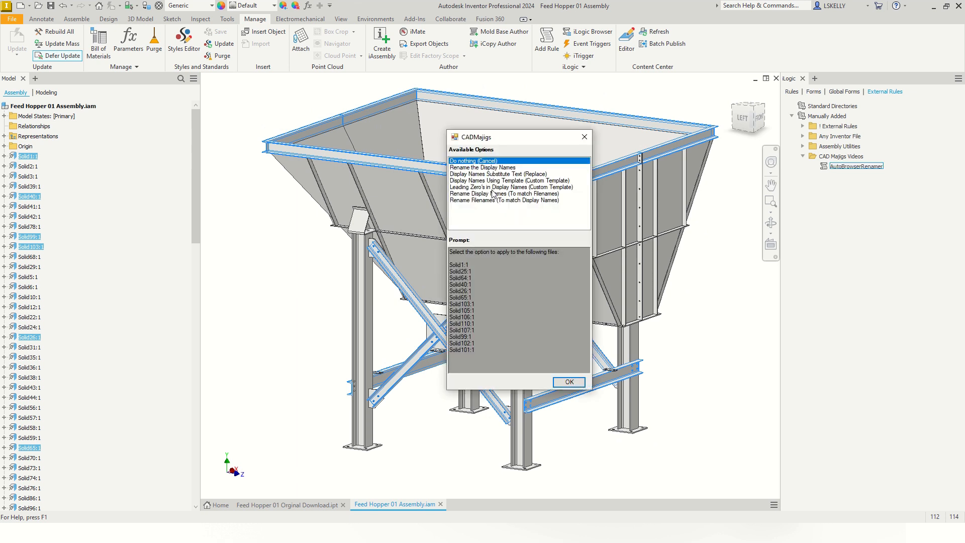
{"action": "left_click_drag", "start_coordinate": [501, 138], "coordinate": [494, 139]}
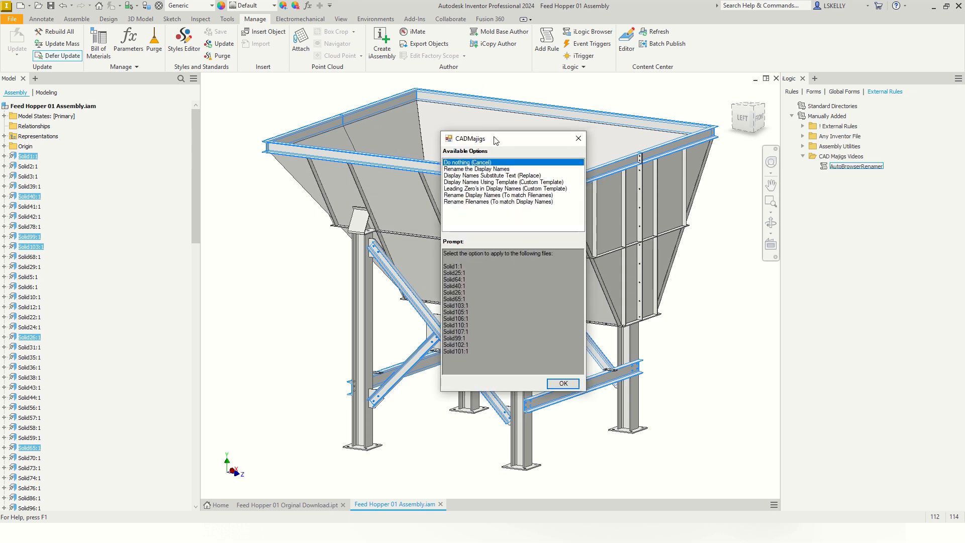
{"action": "left_click", "coordinate": [481, 176]}
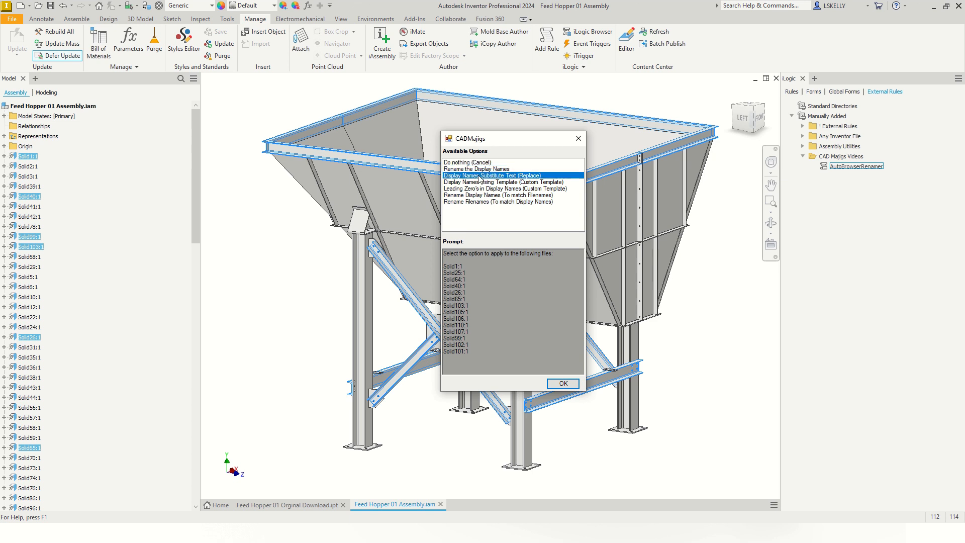
{"action": "left_click", "coordinate": [563, 384]}
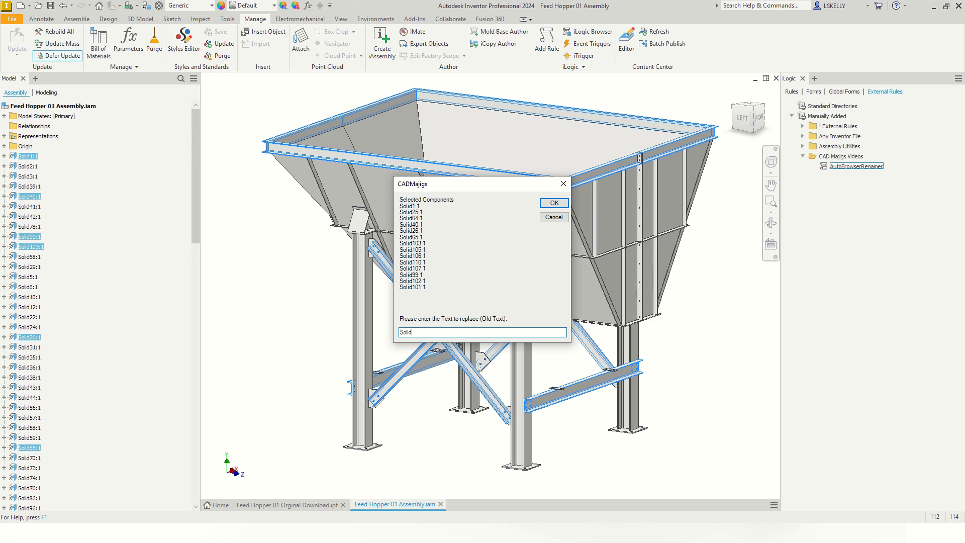
{"action": "key", "text": "Return"}
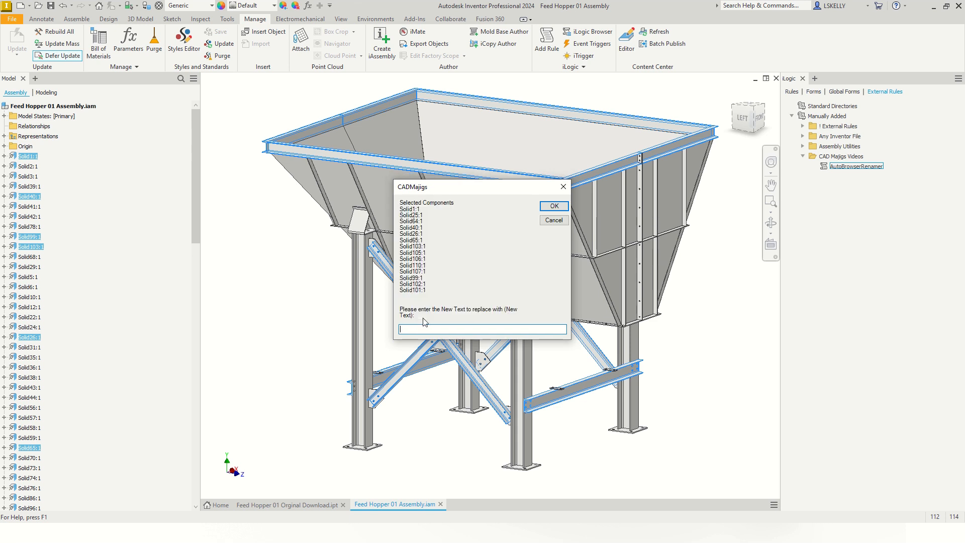
{"action": "type", "text": "Channel"}
{"action": "key", "text": "Return"}
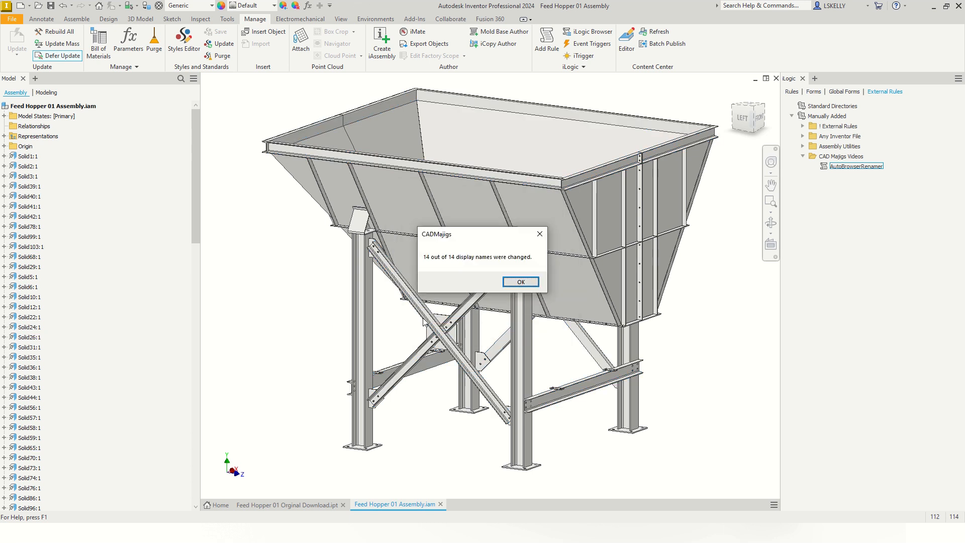
{"action": "left_click", "coordinate": [521, 282]}
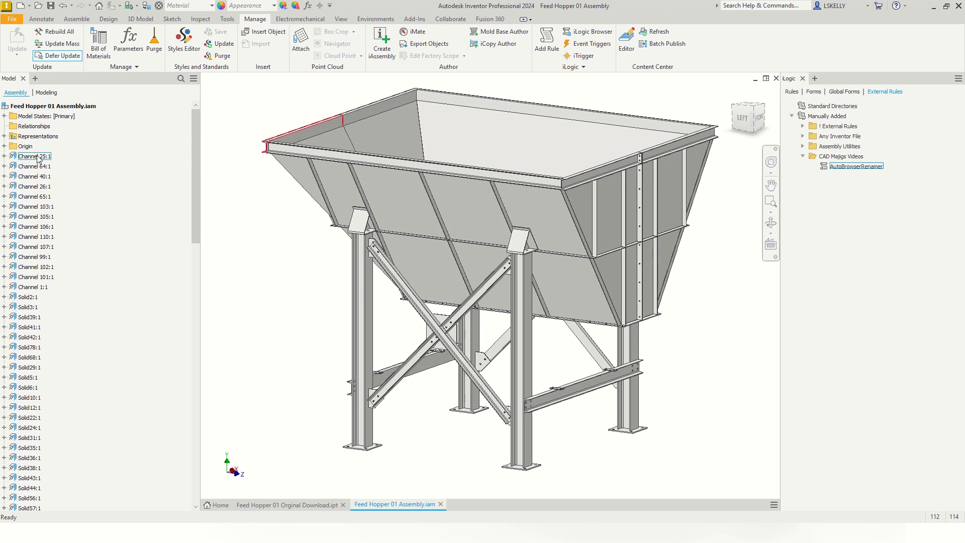
Hide all the Channel components, from Channel 25:1 through Channel 1:1
{"action": "left_click", "coordinate": [38, 158]}
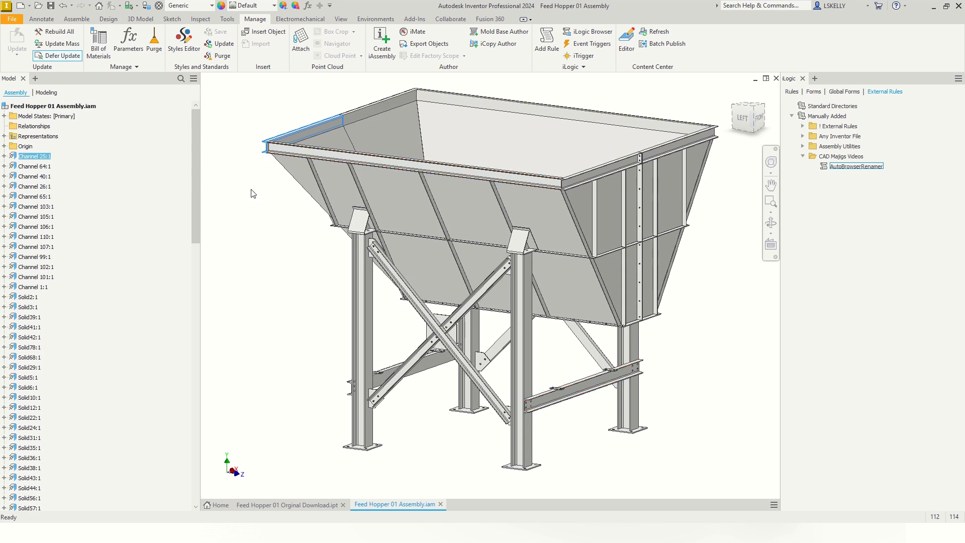
{"action": "left_click", "coordinate": [44, 290], "text": "shift"}
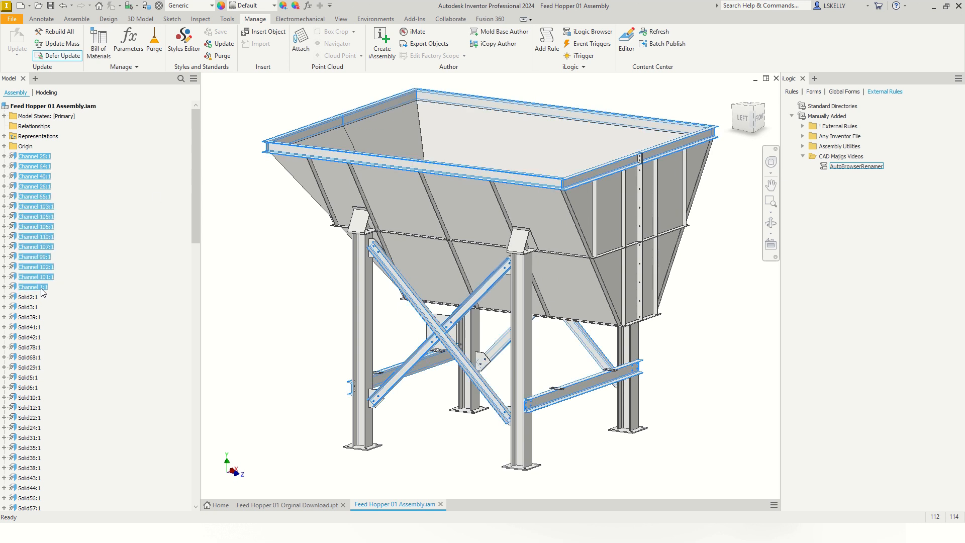
{"action": "right_click", "coordinate": [33, 159]}
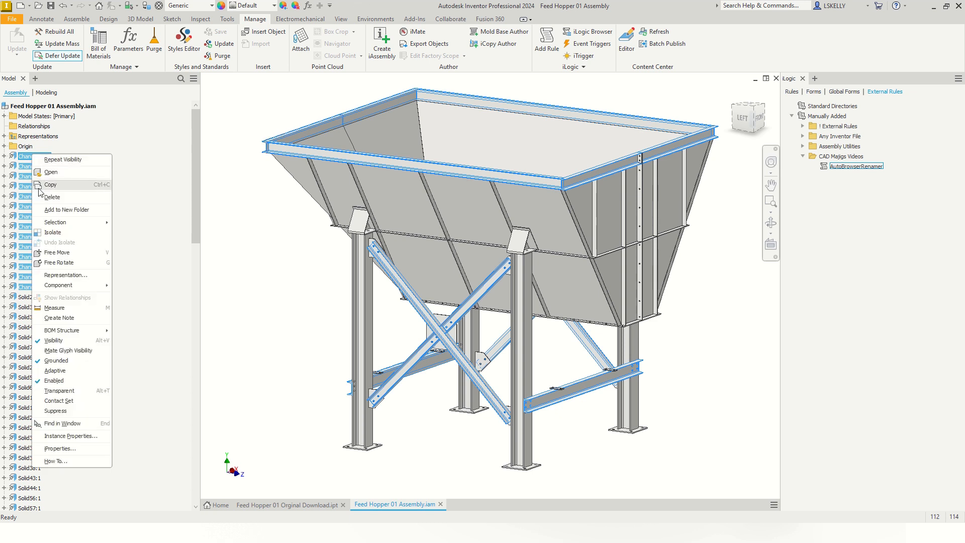
{"action": "left_click", "coordinate": [56, 340]}
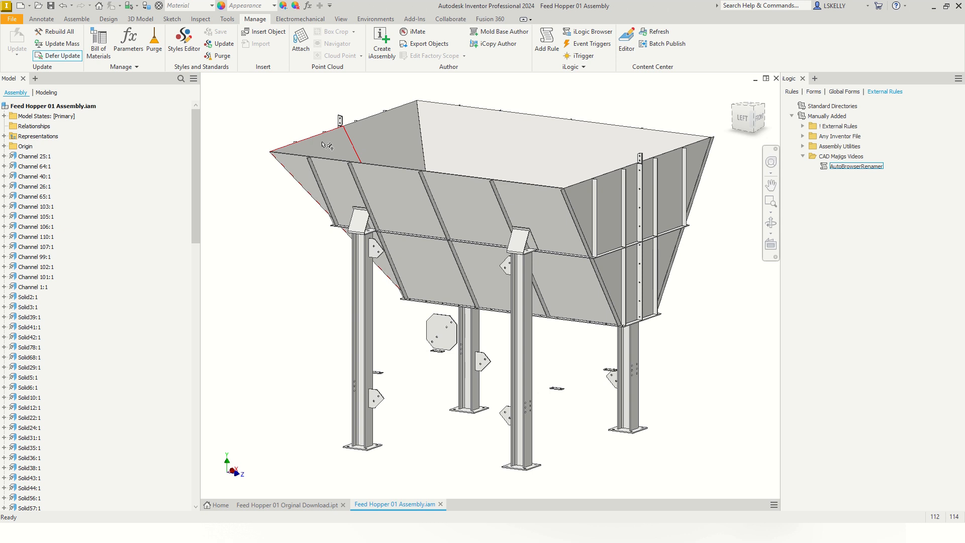
{"action": "middle_click_drag", "start_coordinate": [302, 315], "coordinate": [293, 310]}
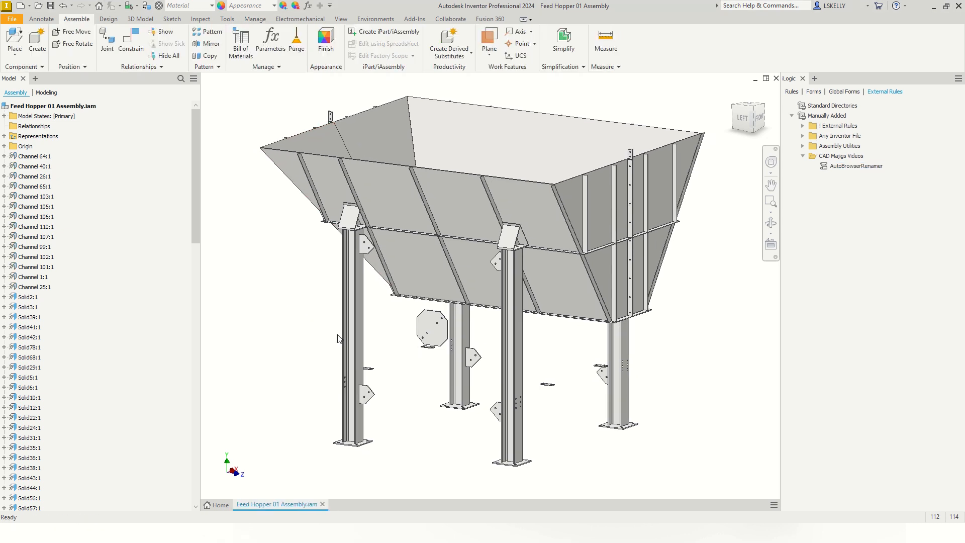
Select the four vertical support legs beneath the hopper
{"action": "left_click", "coordinate": [357, 312]}
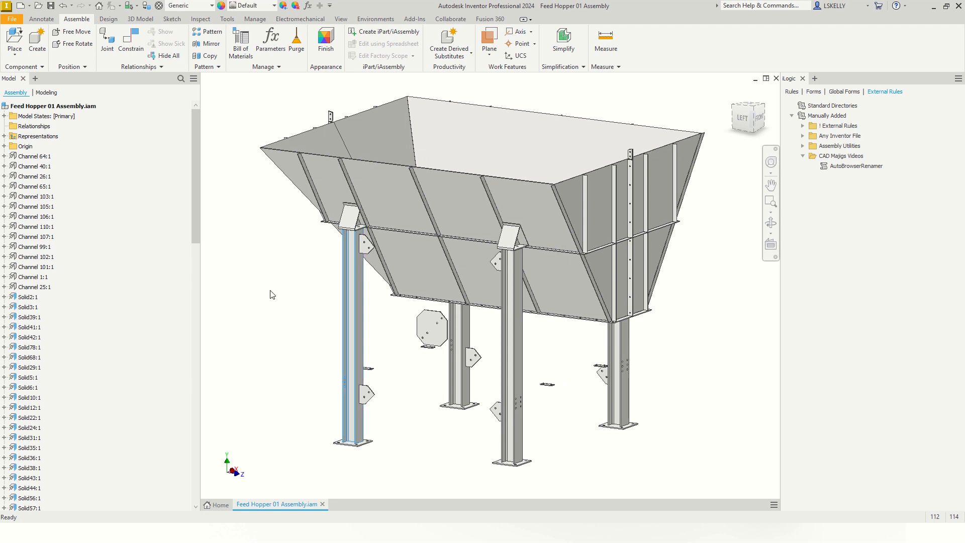
{"action": "left_click", "coordinate": [270, 295]}
{"action": "left_click", "coordinate": [354, 324]}
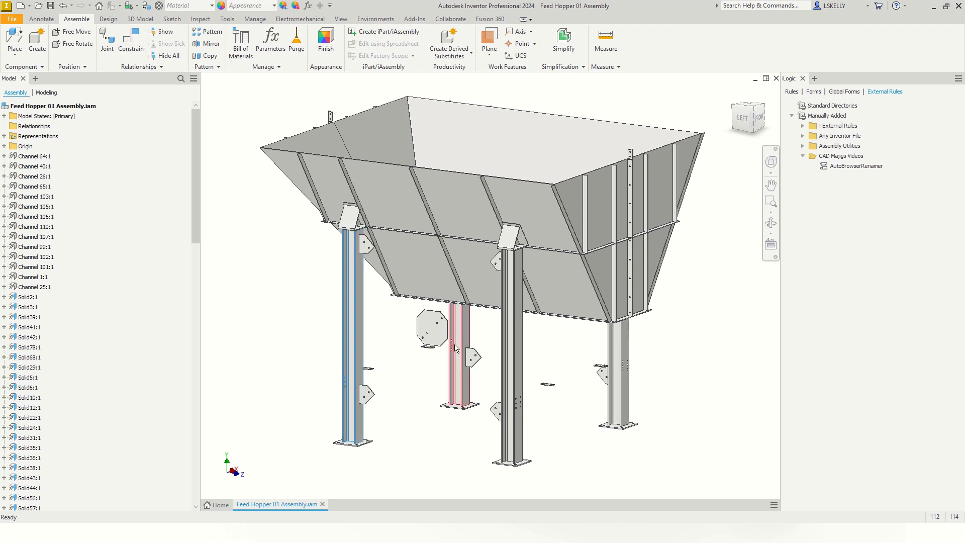
{"action": "left_click", "coordinate": [464, 329], "text": "ctrl"}
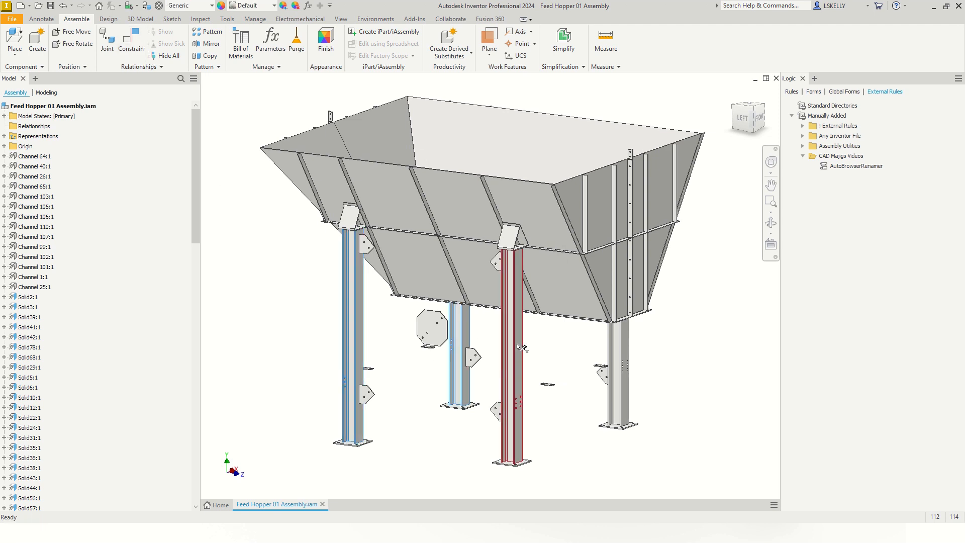
{"action": "left_click", "coordinate": [518, 345], "text": "ctrl"}
{"action": "left_click", "coordinate": [623, 335], "text": "ctrl"}
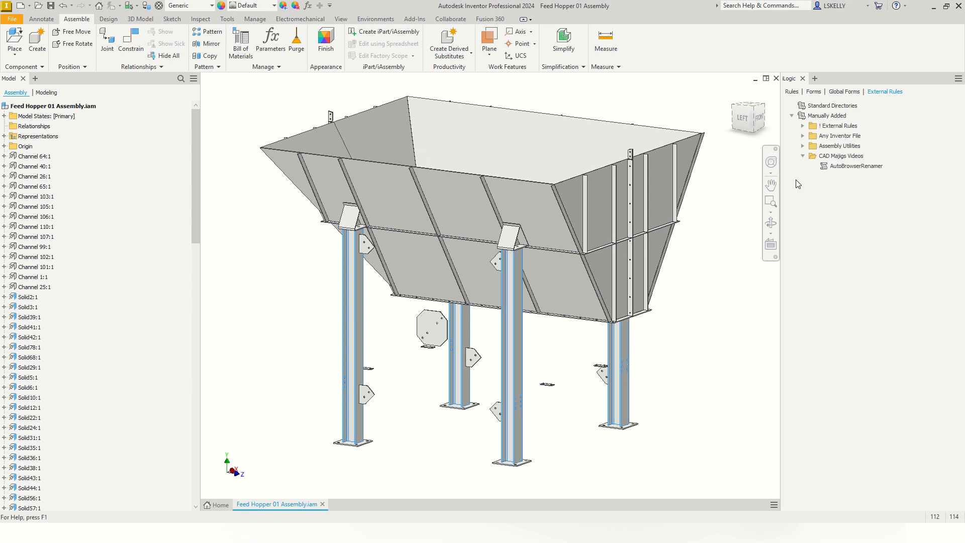
Run the AutoBrowserRenamer rule with Display Names Substitute Text (Replace), replacing "Solid" with "Column " in the four legs' names
{"action": "right_click", "coordinate": [845, 168]}
{"action": "left_click", "coordinate": [868, 175]}
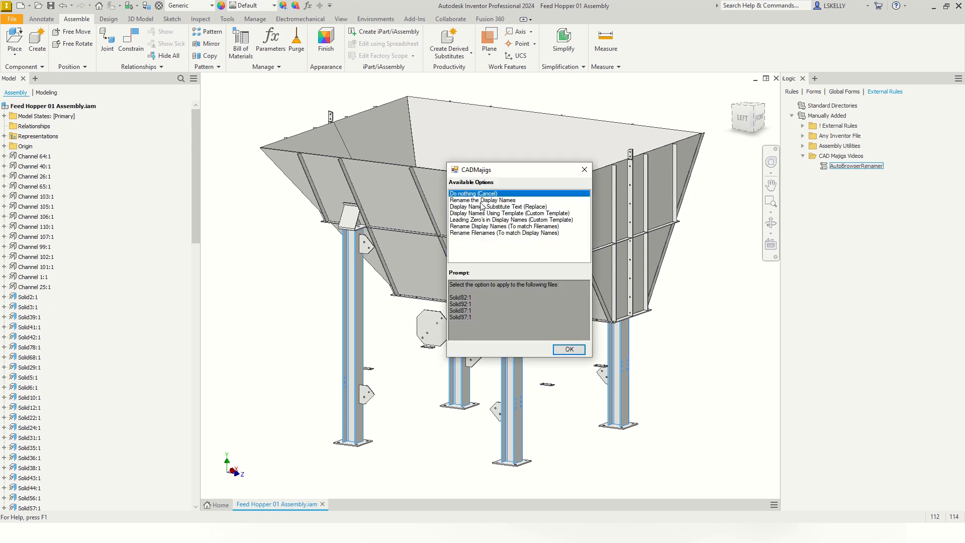
{"action": "left_click", "coordinate": [488, 207]}
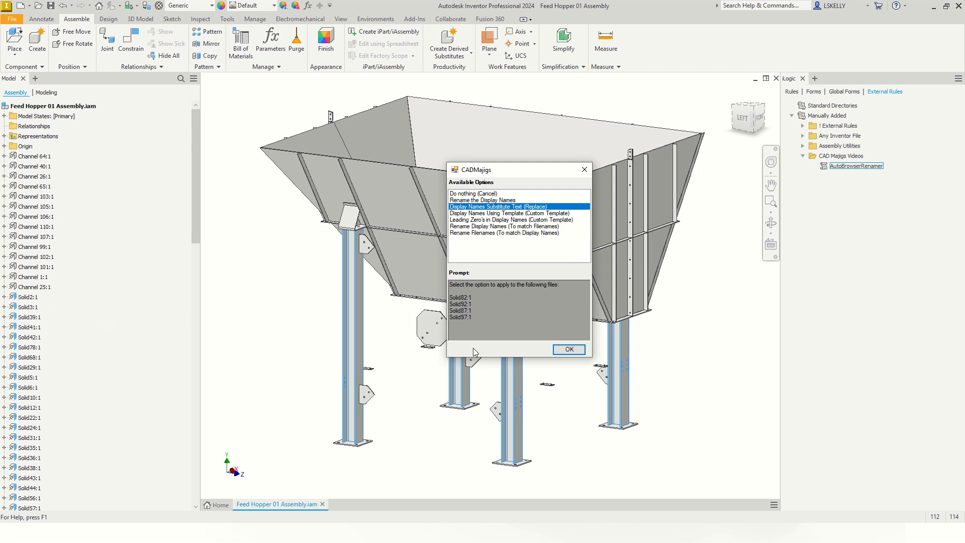
{"action": "left_click", "coordinate": [570, 351]}
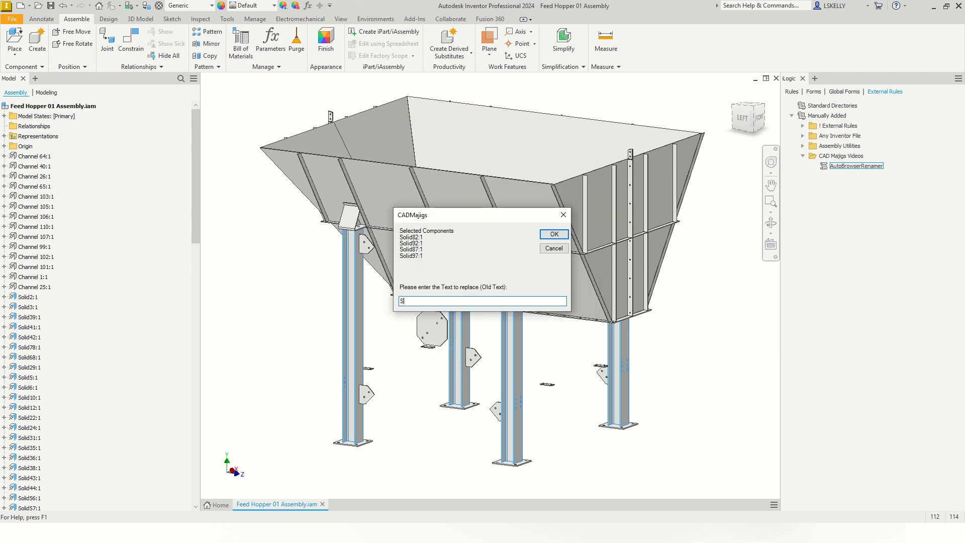
{"action": "type", "text": "Solid"}
{"action": "key", "text": "Return"}
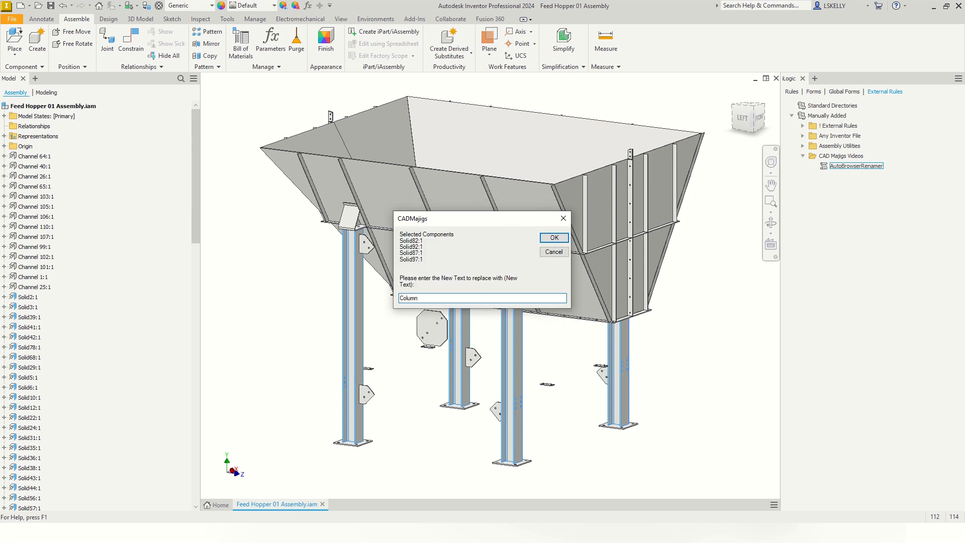
{"action": "key", "text": "Return"}
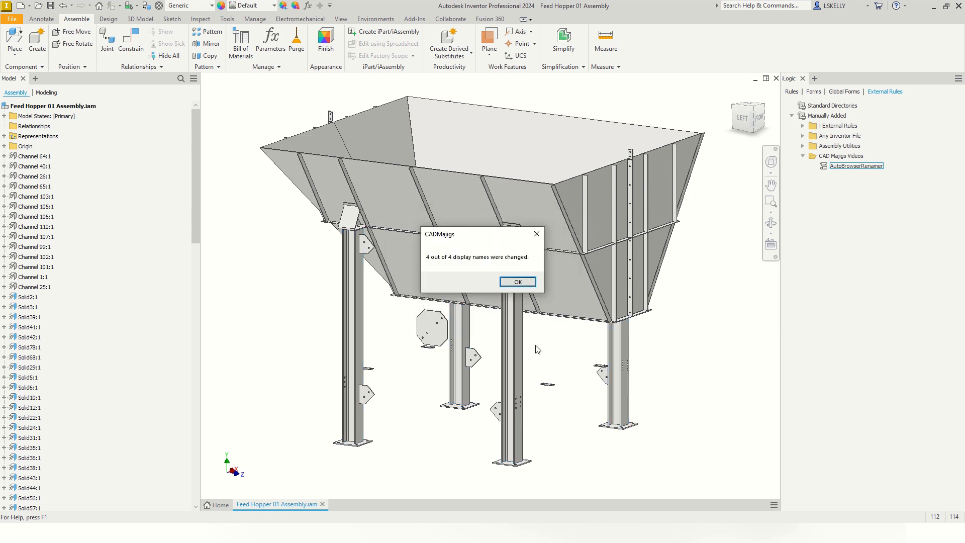
{"action": "left_click", "coordinate": [518, 282]}
Move the four Column components up the browser to directly below the Channel components
{"action": "scroll", "coordinate": [52, 350], "scroll_direction": "down", "scroll_amount": 3}
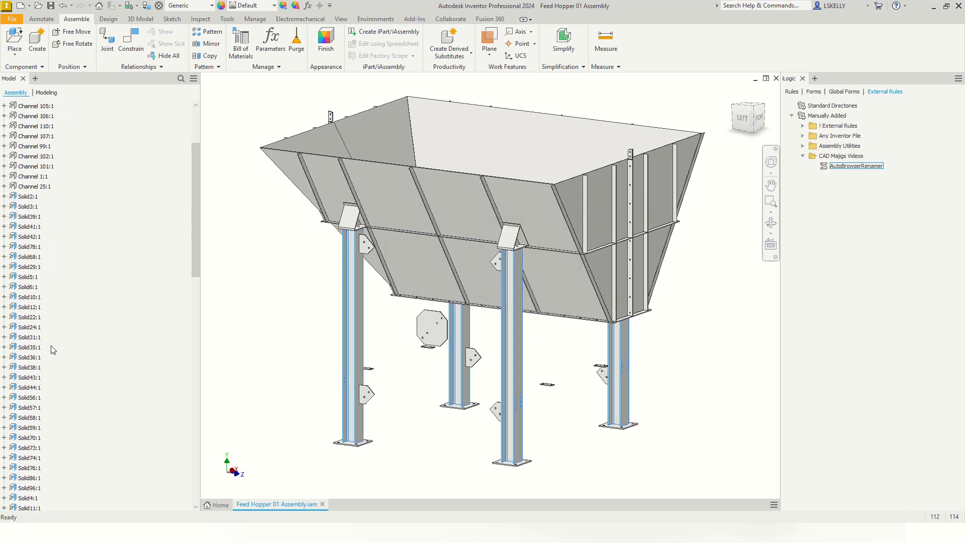
{"action": "scroll", "coordinate": [52, 350], "scroll_direction": "down", "scroll_amount": 8}
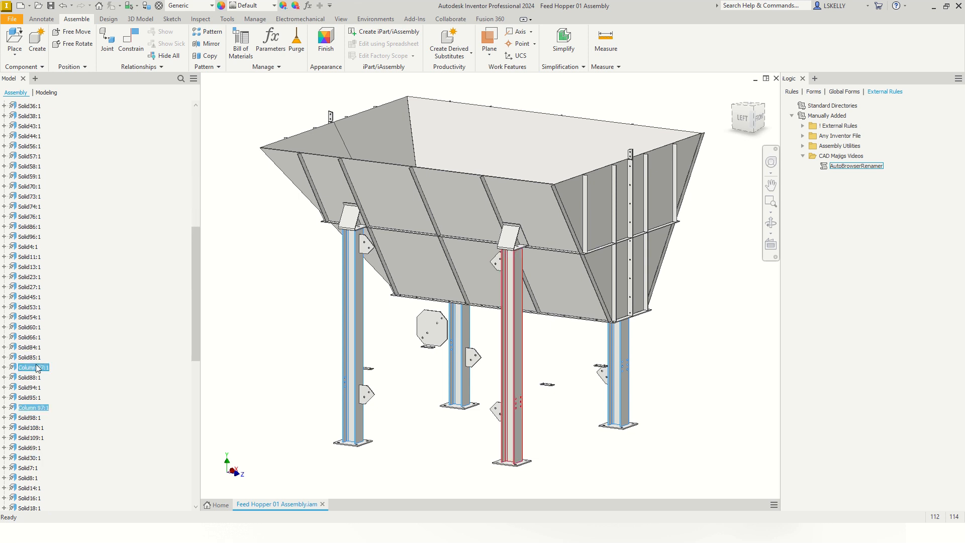
{"action": "left_click_drag", "start_coordinate": [38, 371], "coordinate": [52, 293]}
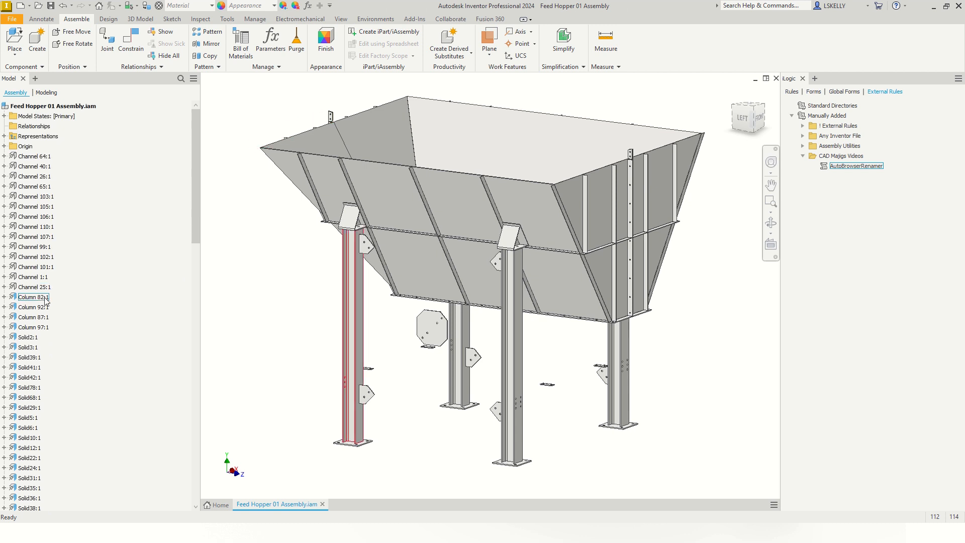
Hide the four Column components, from Column 82:1 through Column 97:1
{"action": "left_click", "coordinate": [39, 299]}
{"action": "left_click", "coordinate": [34, 327], "text": "shift"}
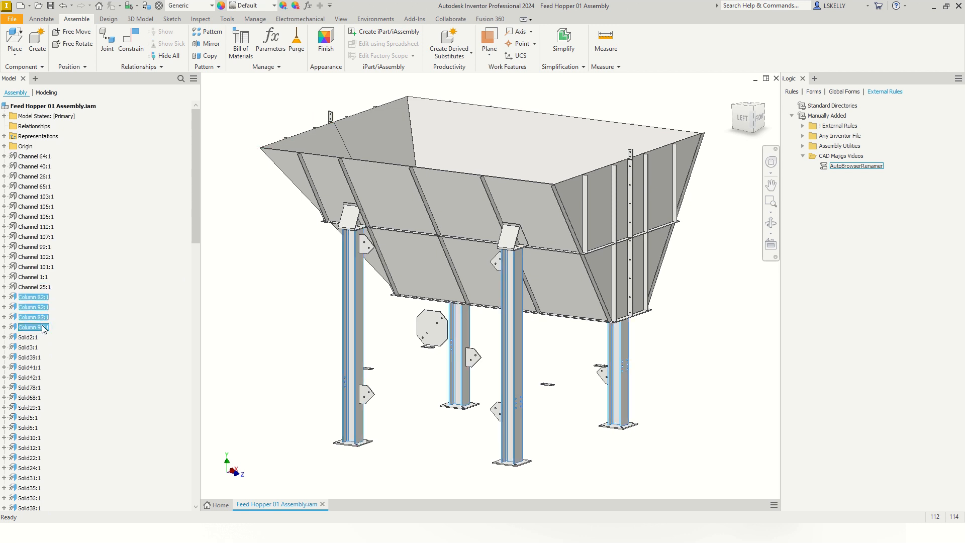
{"action": "right_click", "coordinate": [41, 327]}
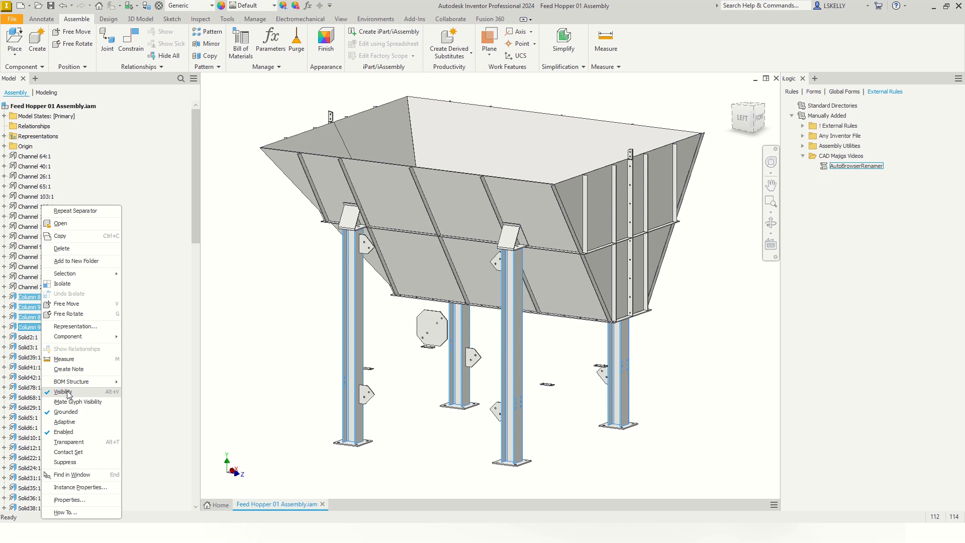
{"action": "left_click", "coordinate": [63, 392]}
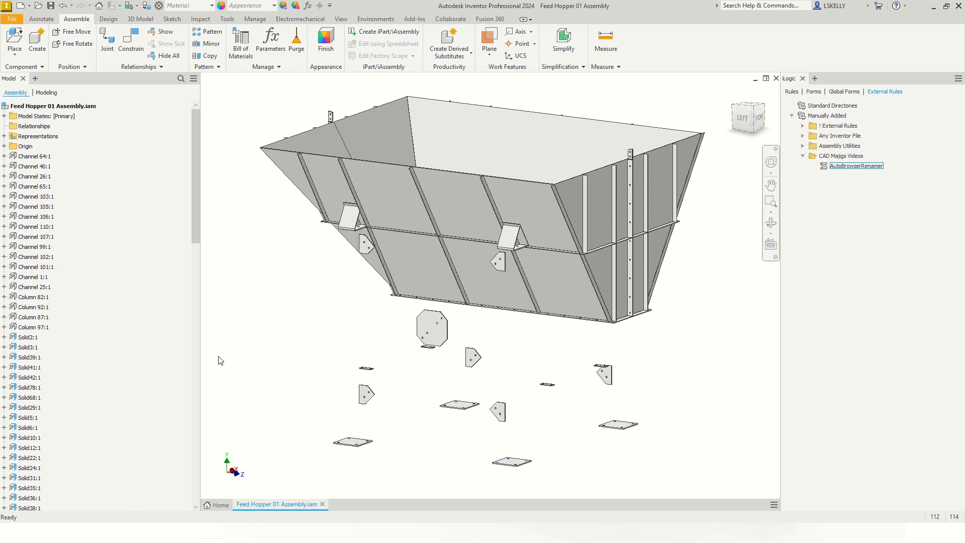
{"action": "middle_click_drag", "start_coordinate": [370, 273], "coordinate": [384, 280]}
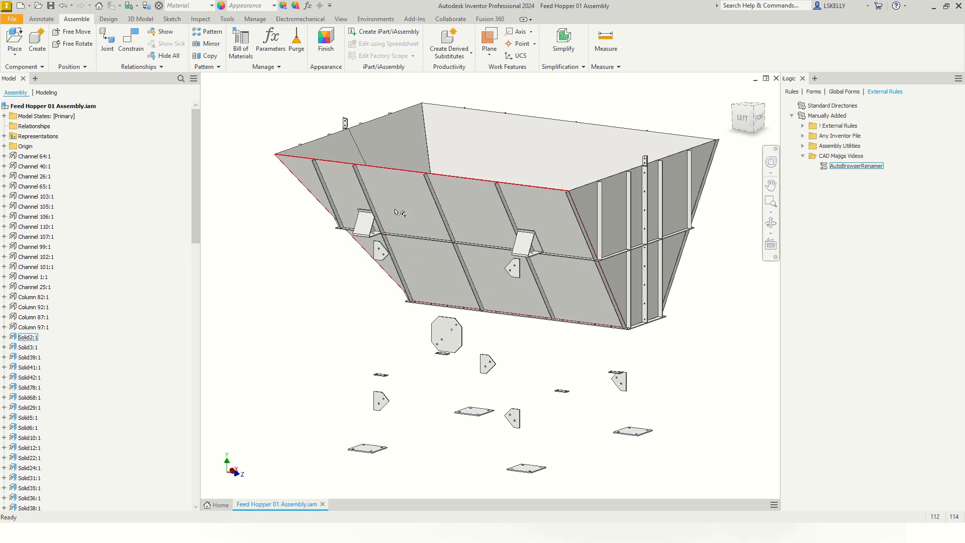
Select the hopper's large side and end wall plates
{"action": "left_click", "coordinate": [334, 153]}
{"action": "left_click", "coordinate": [449, 124], "text": "ctrl"}
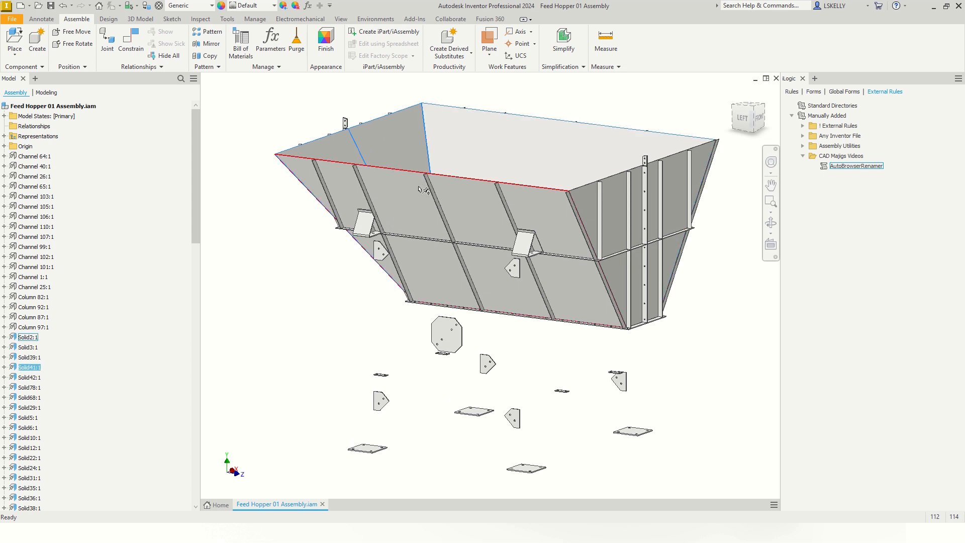
{"action": "left_click", "coordinate": [414, 187], "text": "ctrl"}
{"action": "left_click", "coordinate": [618, 195], "text": "ctrl"}
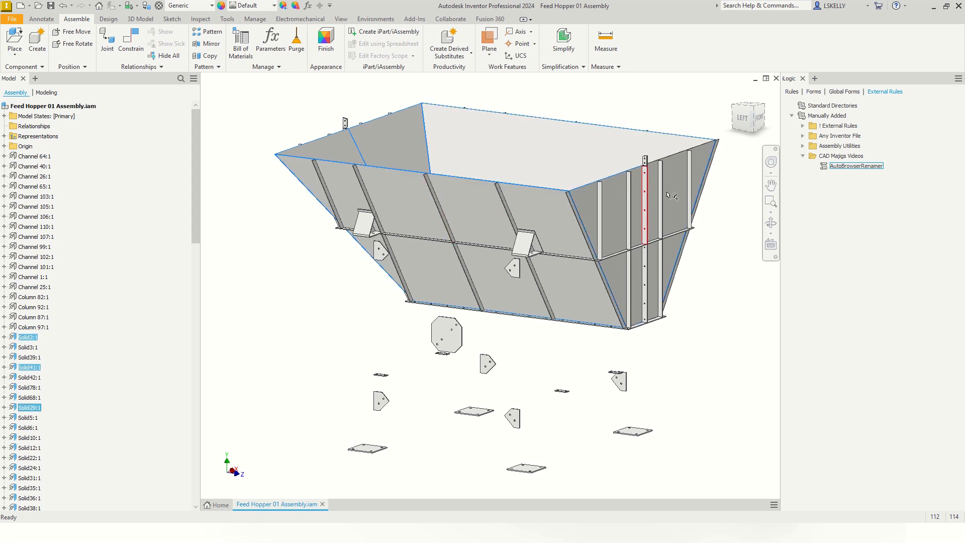
Add the loose gusset, splice and base plates beneath the hopper and the side bracket plates to the selection
{"action": "left_click", "coordinate": [753, 123]}
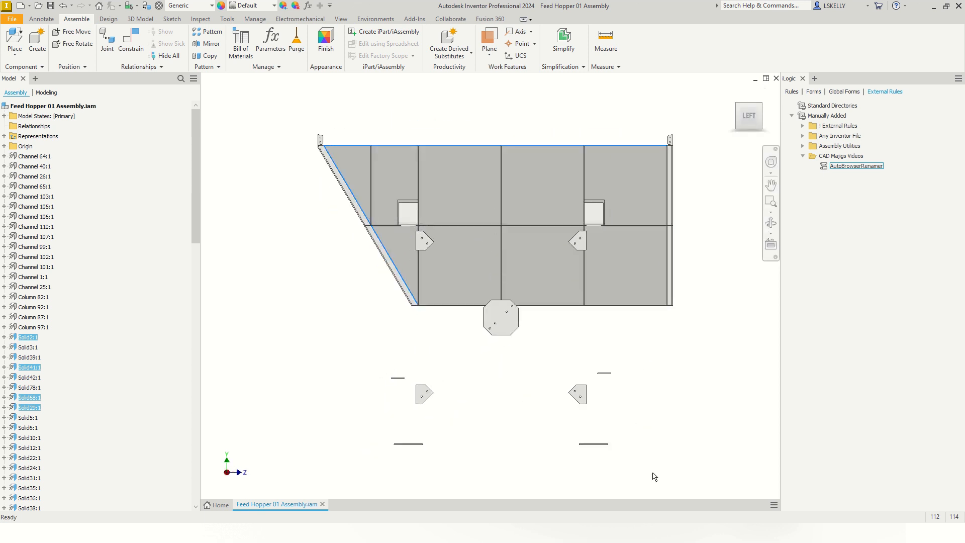
{"action": "left_click_drag", "start_coordinate": [655, 475], "coordinate": [316, 319]}
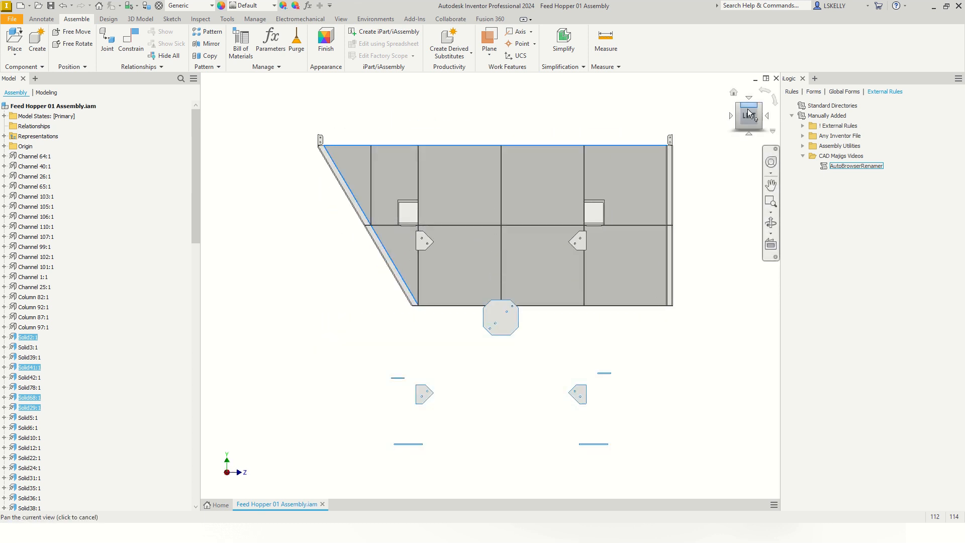
{"action": "left_click_drag", "start_coordinate": [752, 116], "coordinate": [696, 124]}
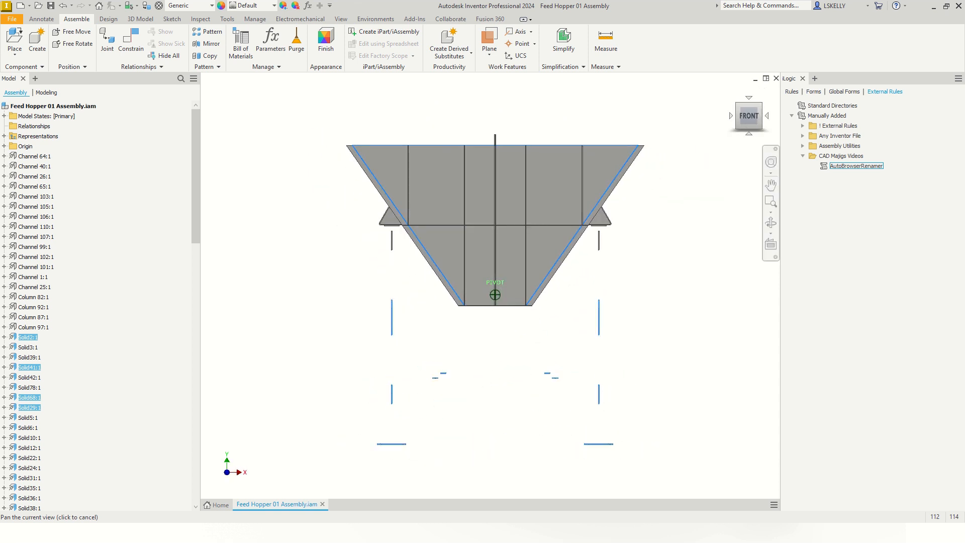
{"action": "left_click_drag", "start_coordinate": [394, 260], "coordinate": [368, 217], "text": "ctrl"}
{"action": "left_click_drag", "start_coordinate": [594, 255], "coordinate": [605, 233], "text": "ctrl"}
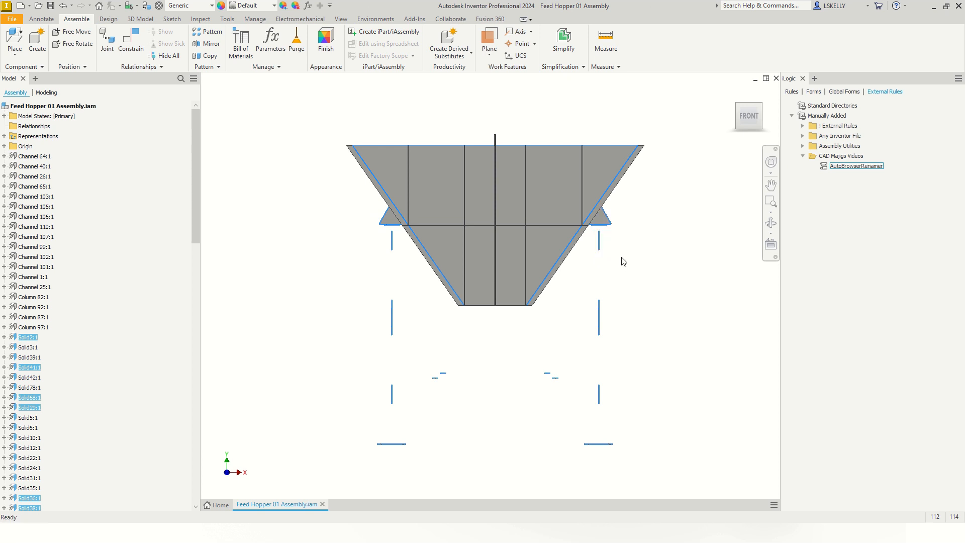
Add the lug plates standing above the hopper's two end walls to the selection
{"action": "scroll", "coordinate": [624, 259], "scroll_direction": "up", "scroll_amount": 3}
{"action": "scroll", "coordinate": [623, 259], "scroll_direction": "down", "scroll_amount": 3}
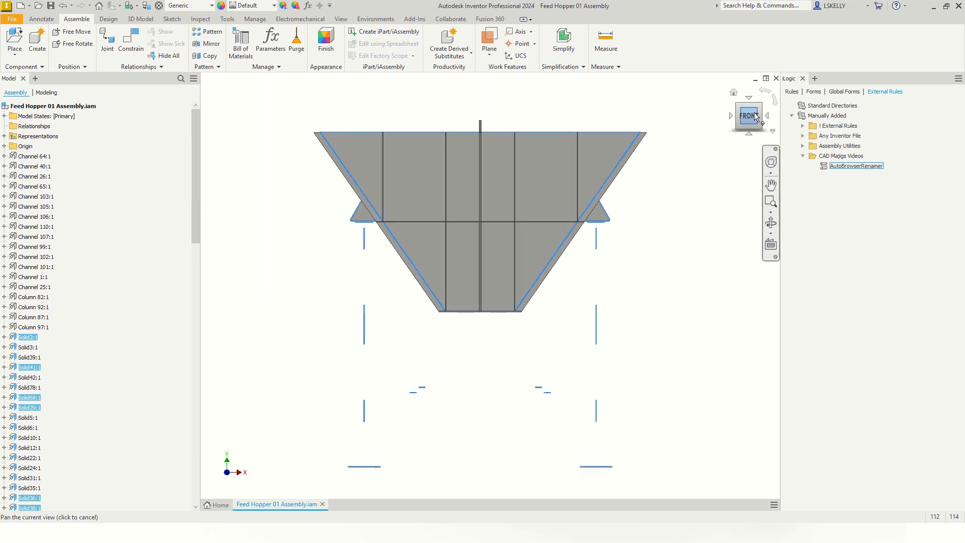
{"action": "mouse_move", "coordinate": [754, 118]}
{"action": "left_mouse_down"}
{"action": "mouse_move", "coordinate": [805, 140]}
{"action": "mouse_move", "coordinate": [849, 122]}
{"action": "left_mouse_up"}
{"action": "mouse_move", "coordinate": [693, 105]}
{"action": "left_mouse_down"}
{"action": "mouse_move", "coordinate": [681, 124]}
{"action": "mouse_move", "coordinate": [254, 129]}
{"action": "left_mouse_up"}
{"action": "mouse_move", "coordinate": [747, 115]}
{"action": "left_mouse_down"}
{"action": "mouse_move", "coordinate": [735, 141]}
{"action": "mouse_move", "coordinate": [720, 141]}
{"action": "left_mouse_up"}
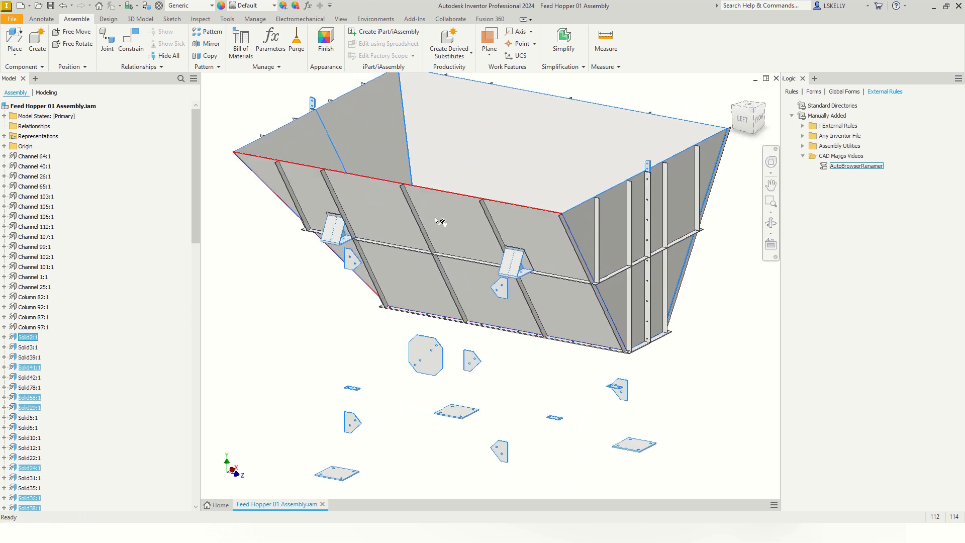
Add the remaining backing plates behind the hopper's side brackets to the selection, checking the brackets on both sides
{"action": "scroll", "coordinate": [333, 224], "scroll_direction": "down", "scroll_amount": 3}
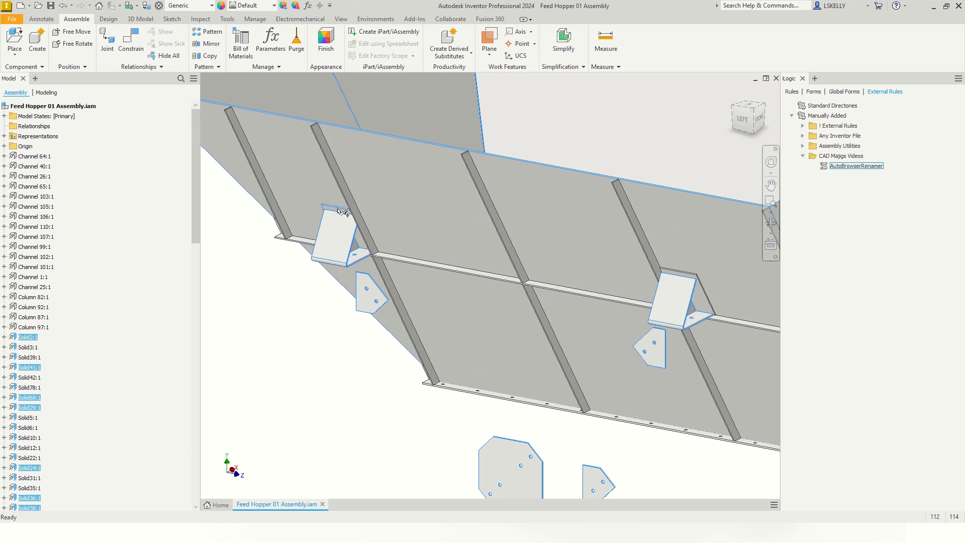
{"action": "scroll", "coordinate": [704, 295], "scroll_direction": "up", "scroll_amount": 3}
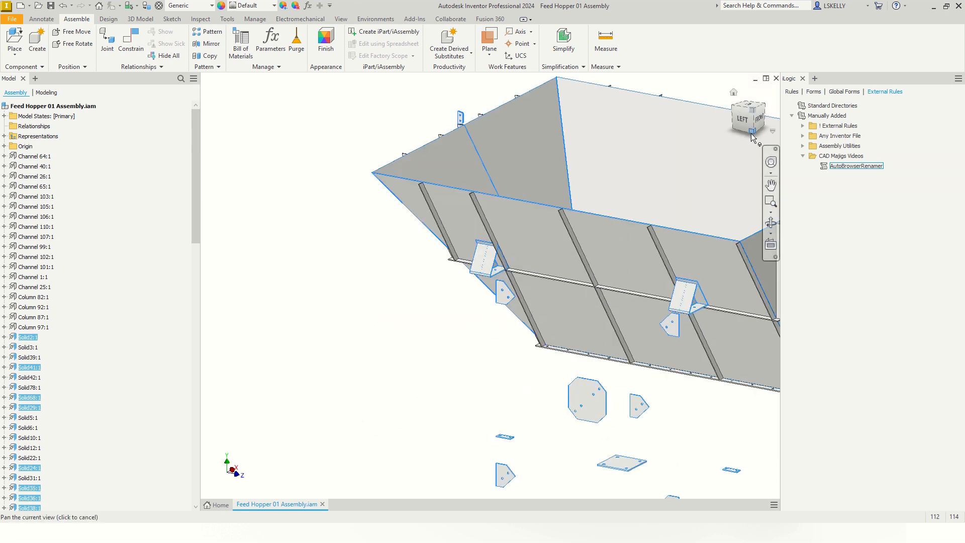
{"action": "left_click", "coordinate": [753, 136]}
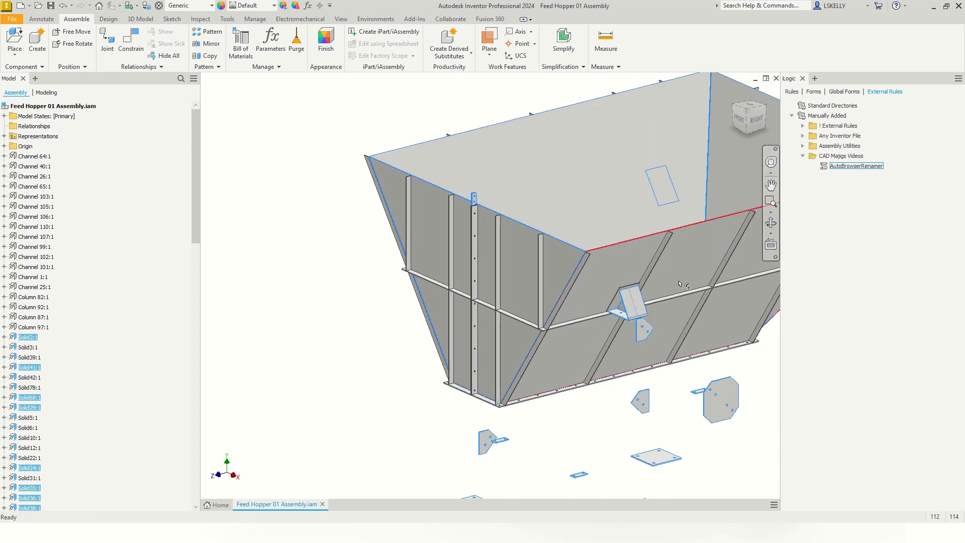
{"action": "scroll", "coordinate": [638, 301], "scroll_direction": "down", "scroll_amount": 6}
{"action": "scroll", "coordinate": [637, 300], "scroll_direction": "up", "scroll_amount": 5}
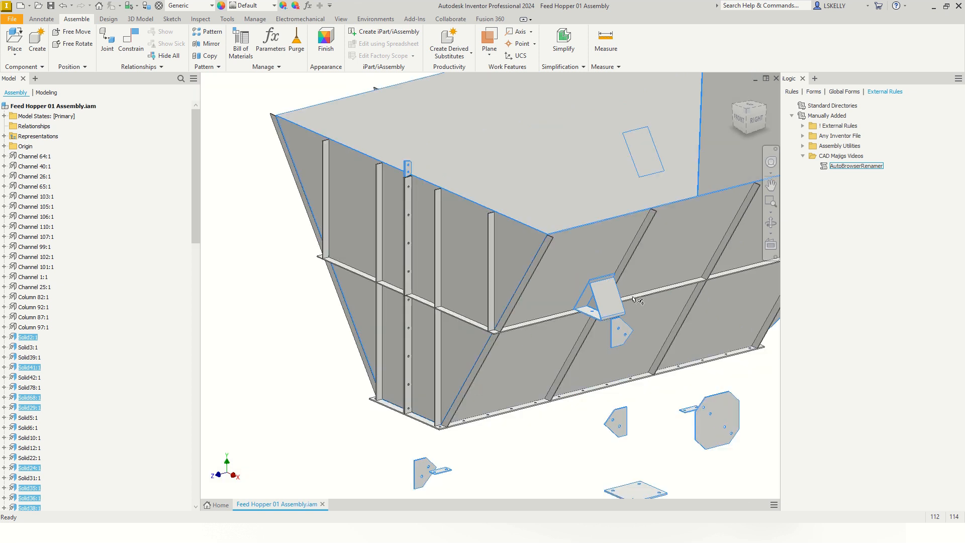
{"action": "scroll", "coordinate": [541, 273], "scroll_direction": "down", "scroll_amount": 6}
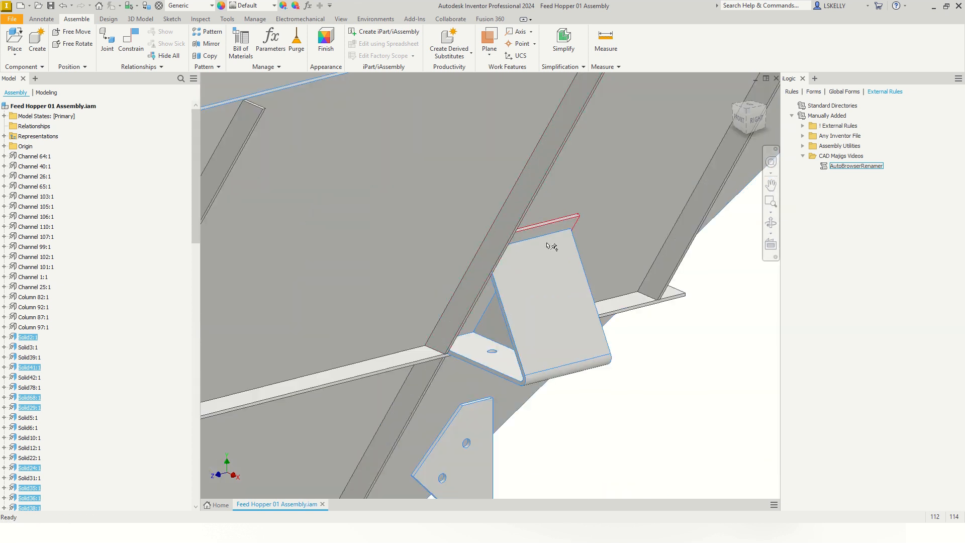
{"action": "scroll", "coordinate": [548, 245], "scroll_direction": "up", "scroll_amount": 7}
{"action": "scroll", "coordinate": [670, 300], "scroll_direction": "up", "scroll_amount": 2}
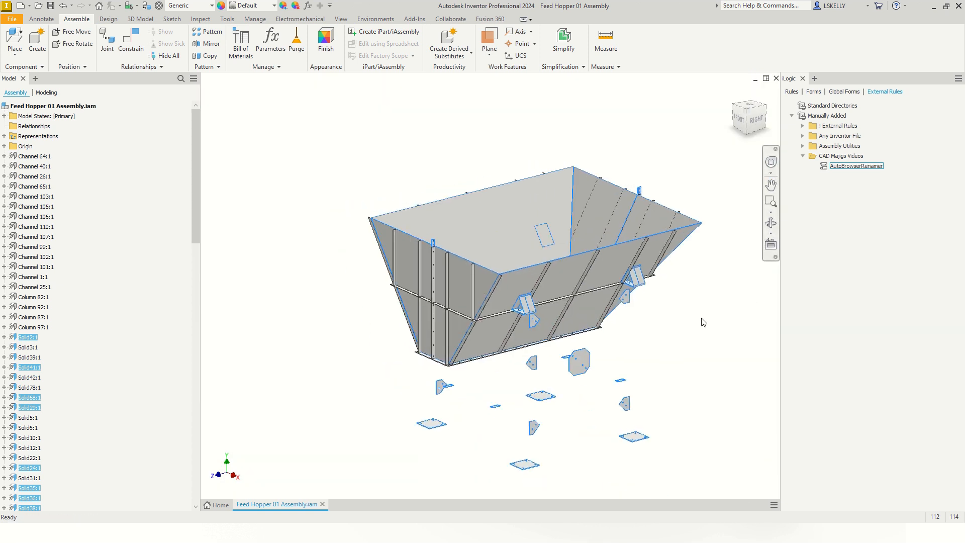
Run the AutoBrowserRenamer rule with Display Names Substitute Text (Replace), replacing "Solid" with "Plate " in the selected plates' names
{"action": "right_click", "coordinate": [847, 167]}
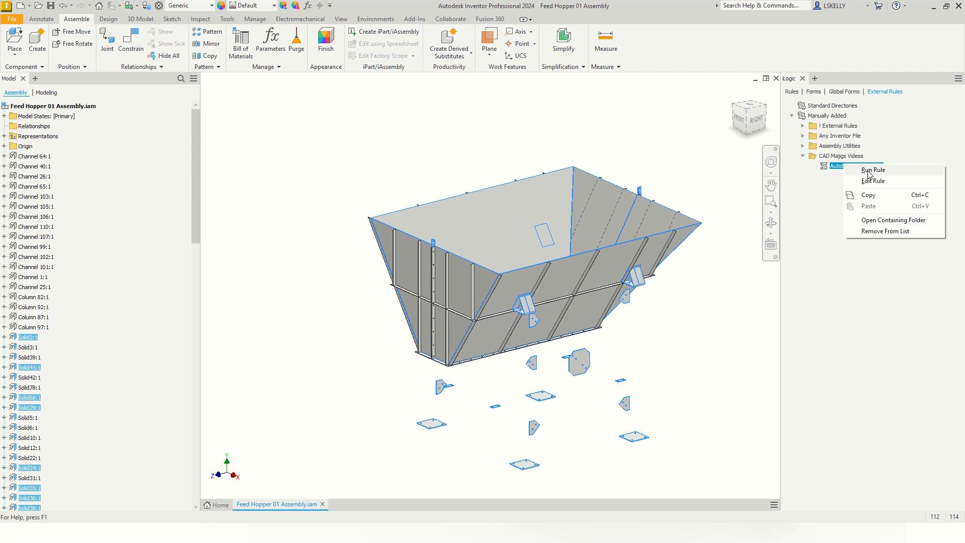
{"action": "left_click", "coordinate": [869, 171]}
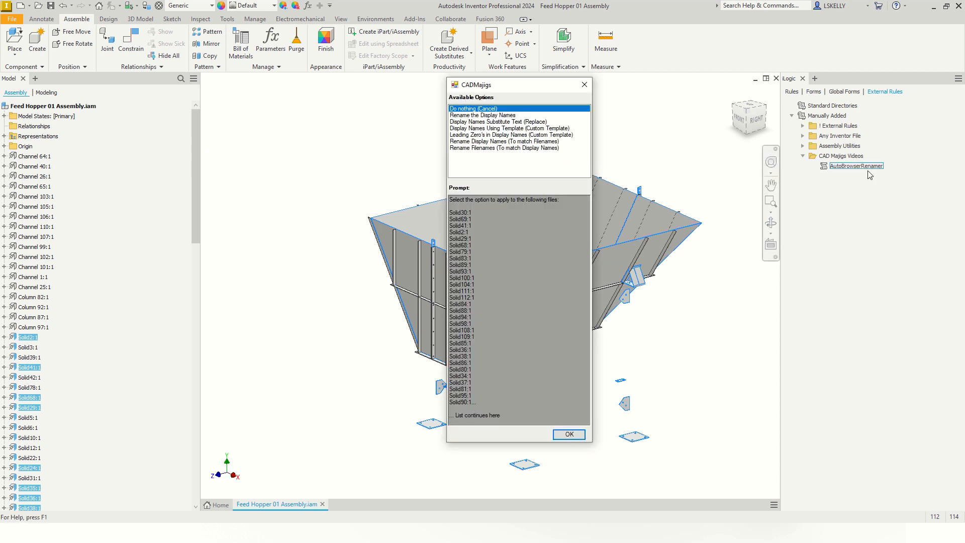
{"action": "left_click", "coordinate": [497, 123]}
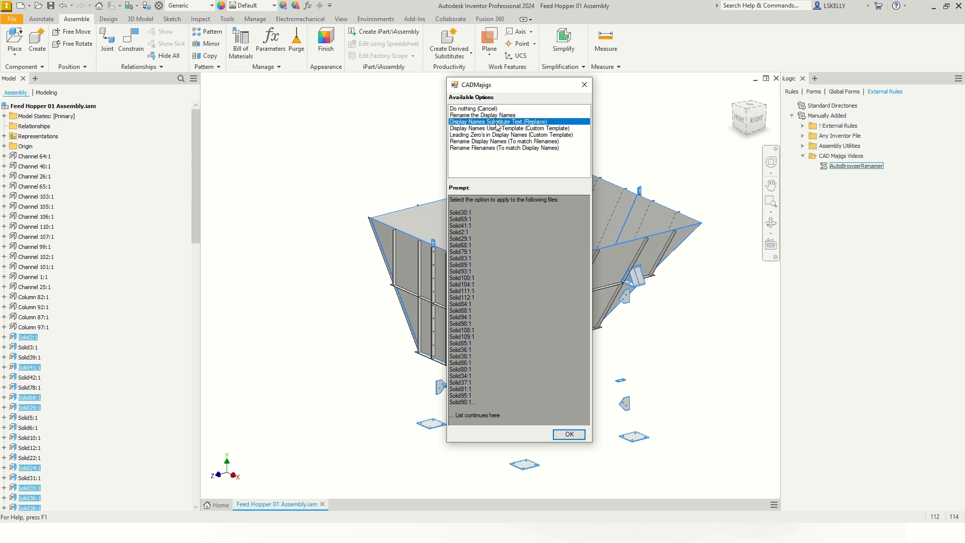
{"action": "left_click", "coordinate": [570, 434]}
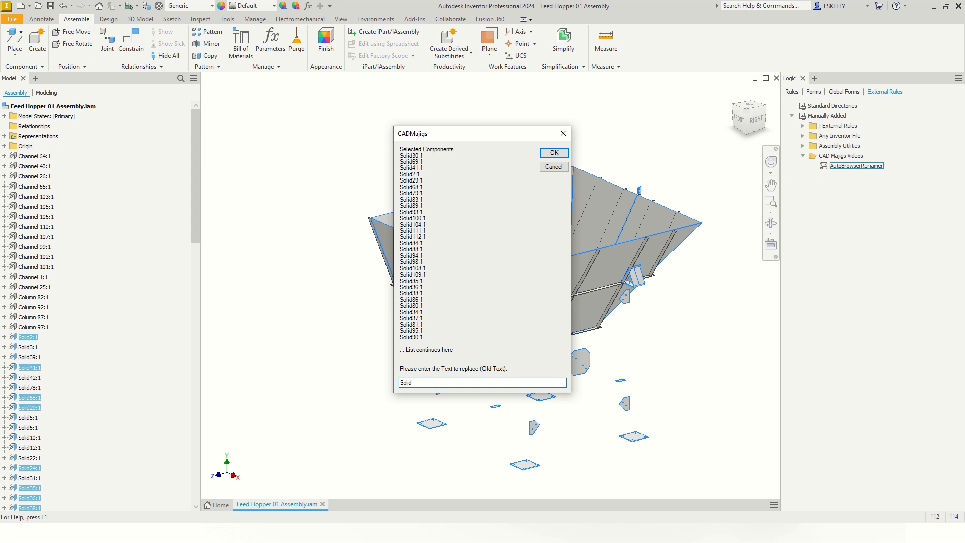
{"action": "key", "text": "Return"}
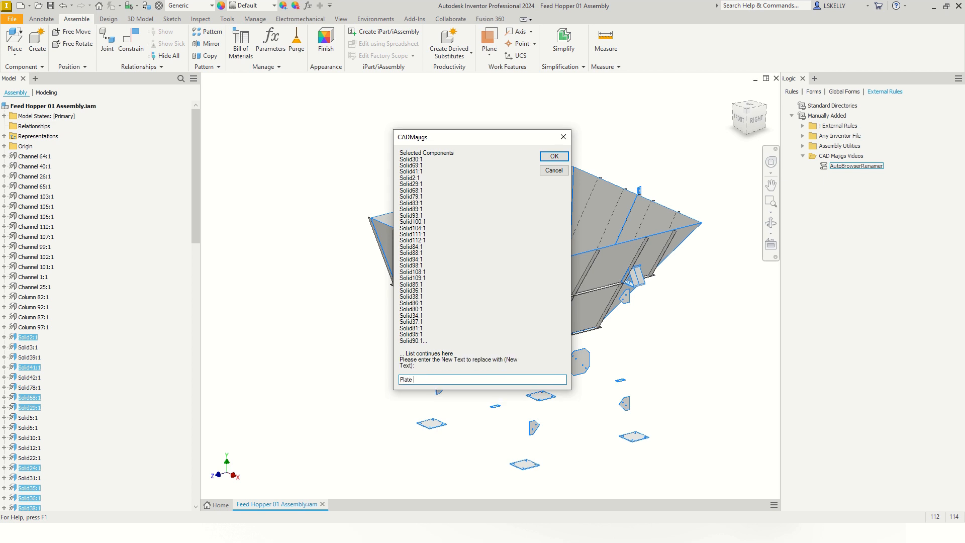
{"action": "key", "text": "Return"}
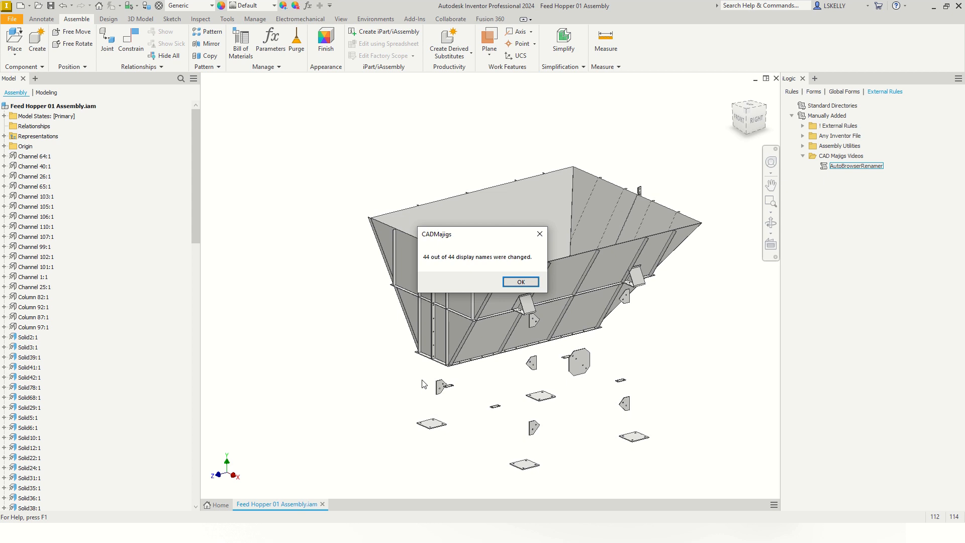
{"action": "left_click", "coordinate": [521, 282]}
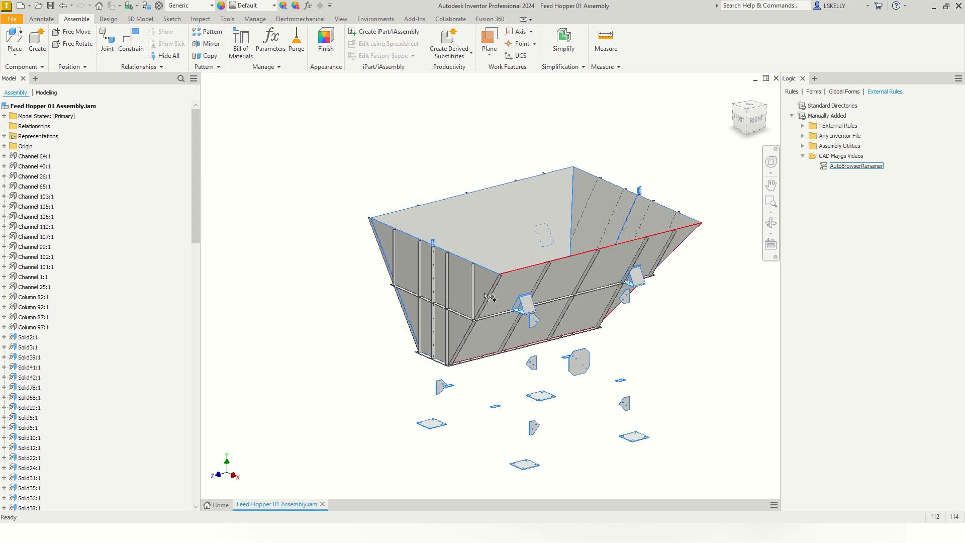
Hide all the Plate components, from the first one below the Columns through Plate 2:1
{"action": "left_click", "coordinate": [31, 338]}
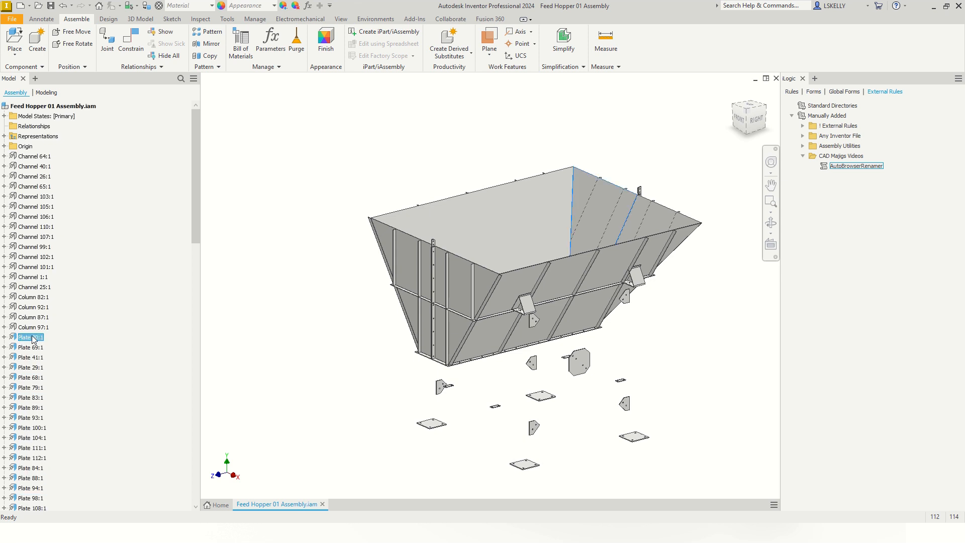
{"action": "scroll", "coordinate": [32, 338], "scroll_direction": "down", "scroll_amount": 12}
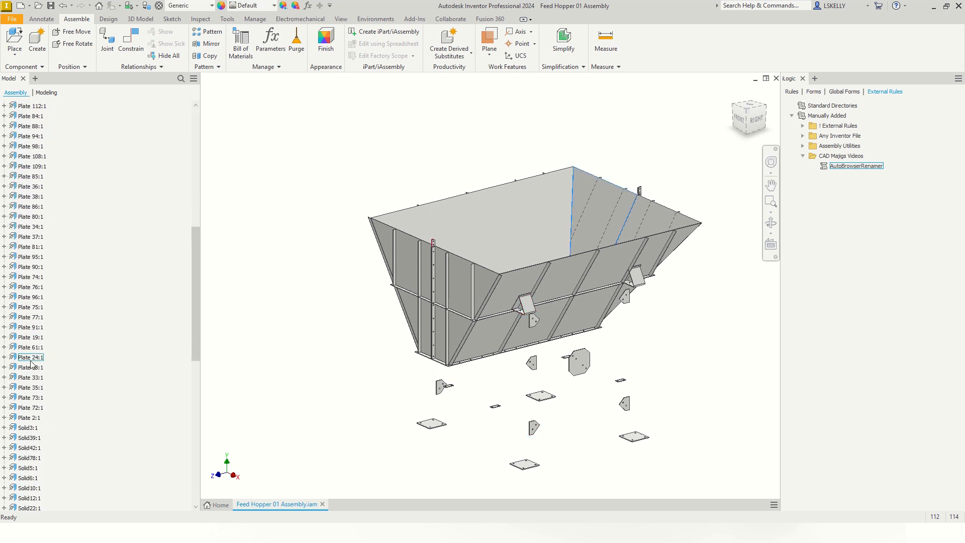
{"action": "left_click", "coordinate": [29, 418], "text": "shift"}
{"action": "right_click", "coordinate": [30, 418]}
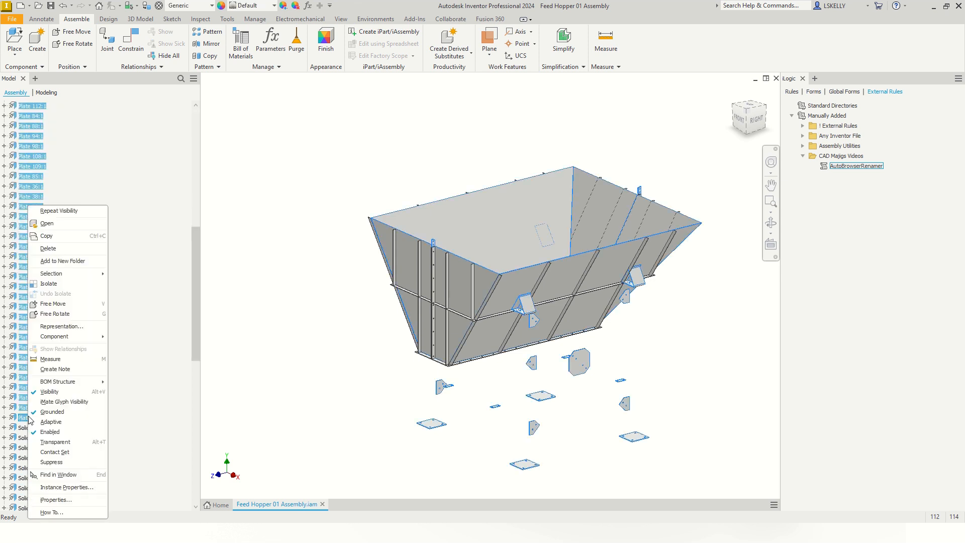
{"action": "left_click", "coordinate": [44, 396]}
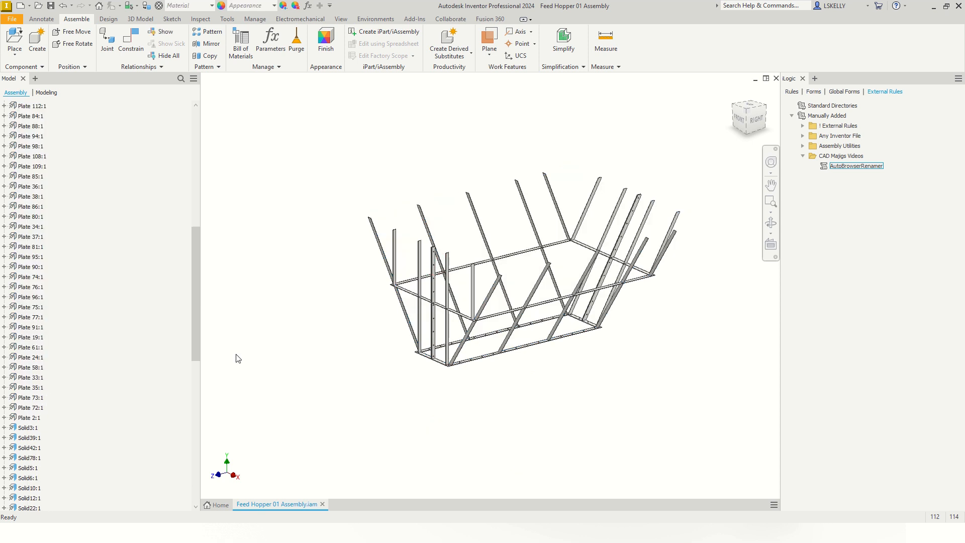
Select all the remaining visible bars of the hopper frame
{"action": "middle_click_drag", "start_coordinate": [317, 278], "coordinate": [323, 283]}
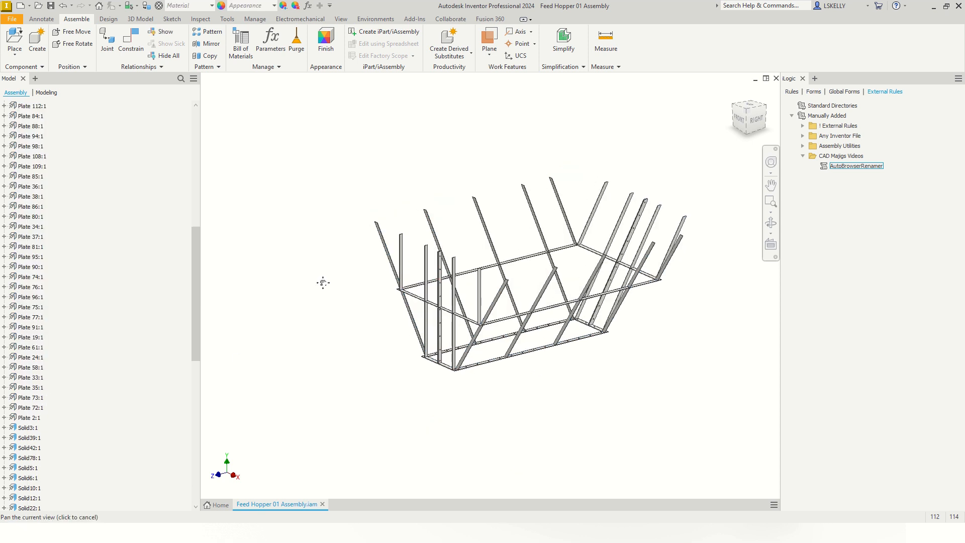
{"action": "left_click", "coordinate": [756, 120]}
{"action": "middle_click_drag", "start_coordinate": [443, 264], "coordinate": [493, 300], "text": "shift"}
{"action": "scroll", "coordinate": [503, 289], "scroll_direction": "up", "scroll_amount": 5}
{"action": "scroll", "coordinate": [494, 301], "scroll_direction": "down", "scroll_amount": 3}
{"action": "scroll", "coordinate": [527, 296], "scroll_direction": "down", "scroll_amount": 3}
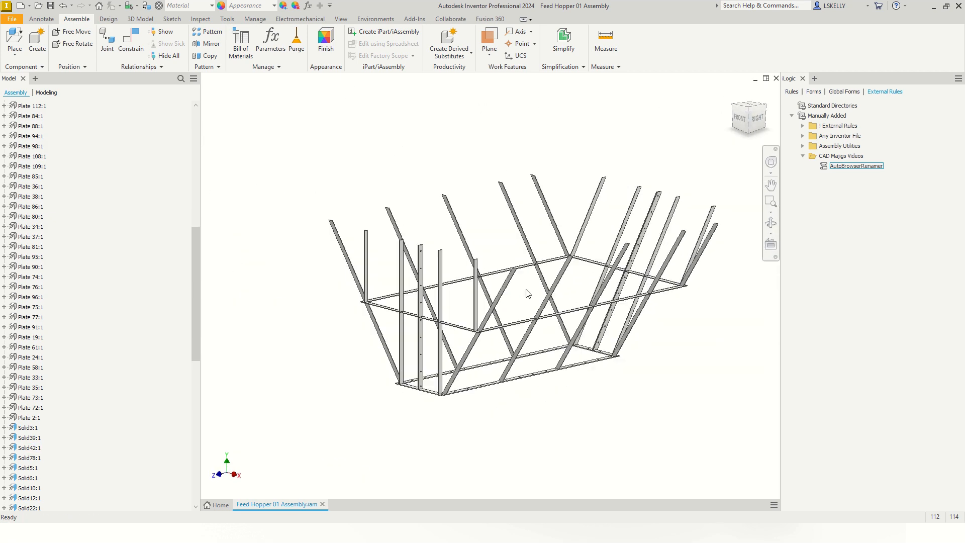
{"action": "middle_click_drag", "start_coordinate": [521, 256], "coordinate": [524, 244]}
{"action": "left_click_drag", "start_coordinate": [749, 123], "coordinate": [738, 116]}
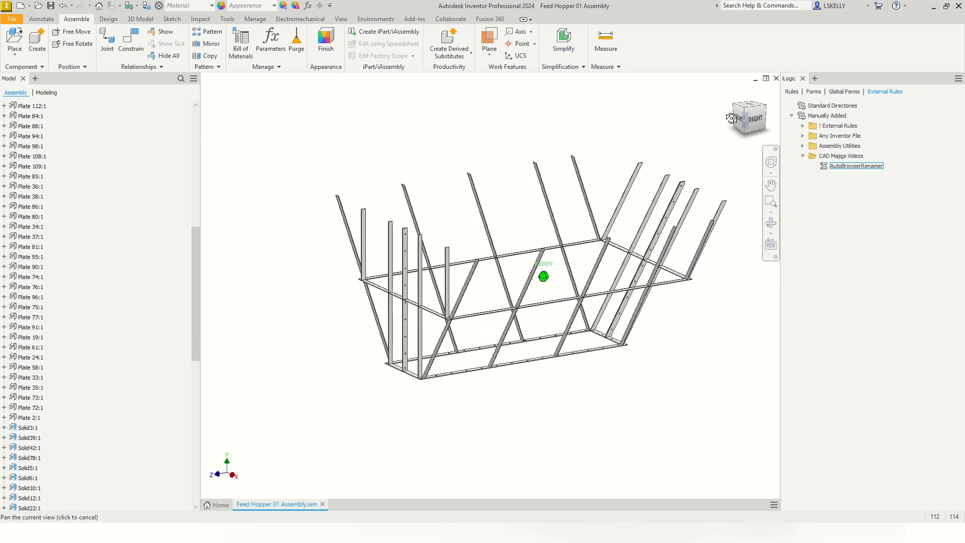
{"action": "middle_click_drag", "start_coordinate": [623, 179], "coordinate": [582, 172]}
{"action": "scroll", "coordinate": [591, 173], "scroll_direction": "down", "scroll_amount": 2}
{"action": "left_click_drag", "start_coordinate": [683, 139], "coordinate": [300, 382]}
Run the AutoBrowserRenamer rule with Display Names Substitute Text (Replace), replacing "Solid" with "Flat Bar " in the selected bars' names
{"action": "right_click", "coordinate": [860, 166]}
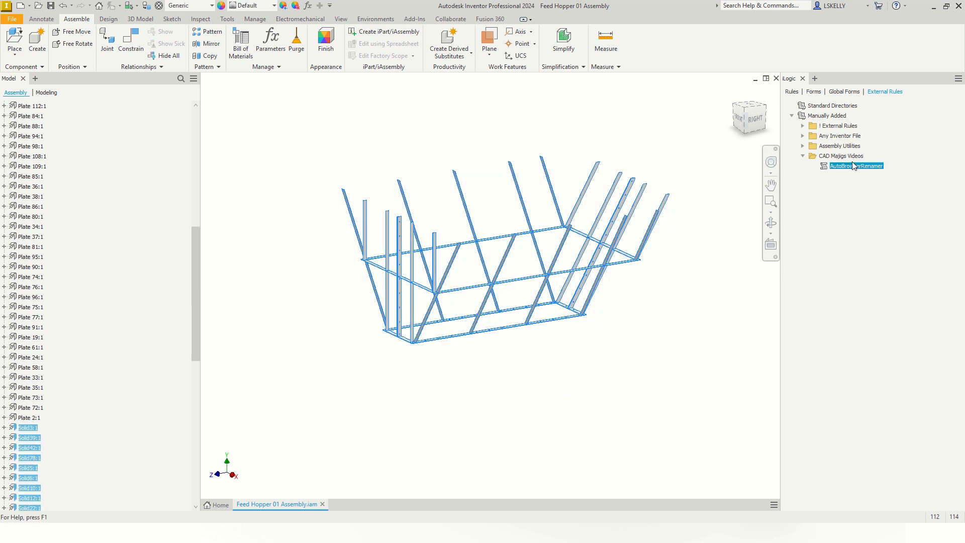
{"action": "left_click", "coordinate": [882, 169]}
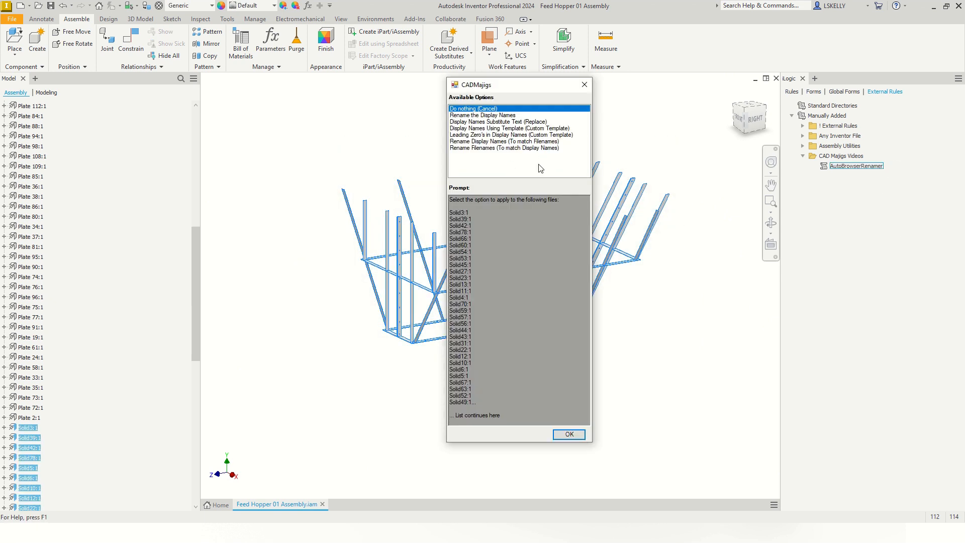
{"action": "left_click", "coordinate": [492, 122]}
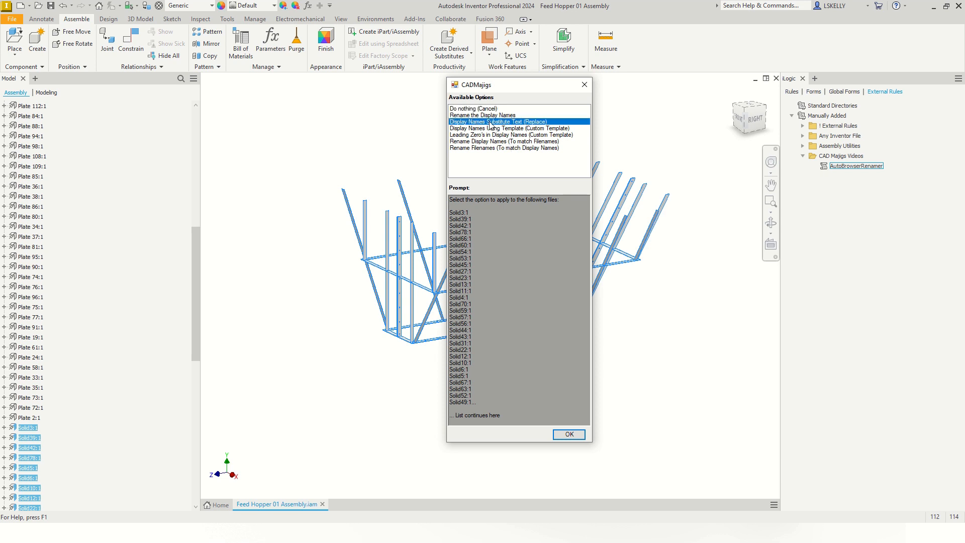
{"action": "left_click", "coordinate": [574, 435]}
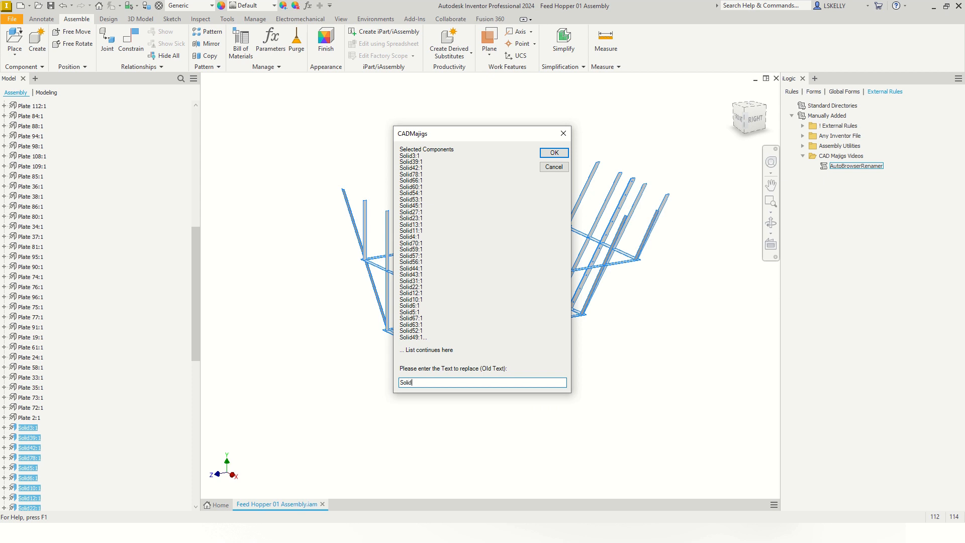
{"action": "key", "text": "Return"}
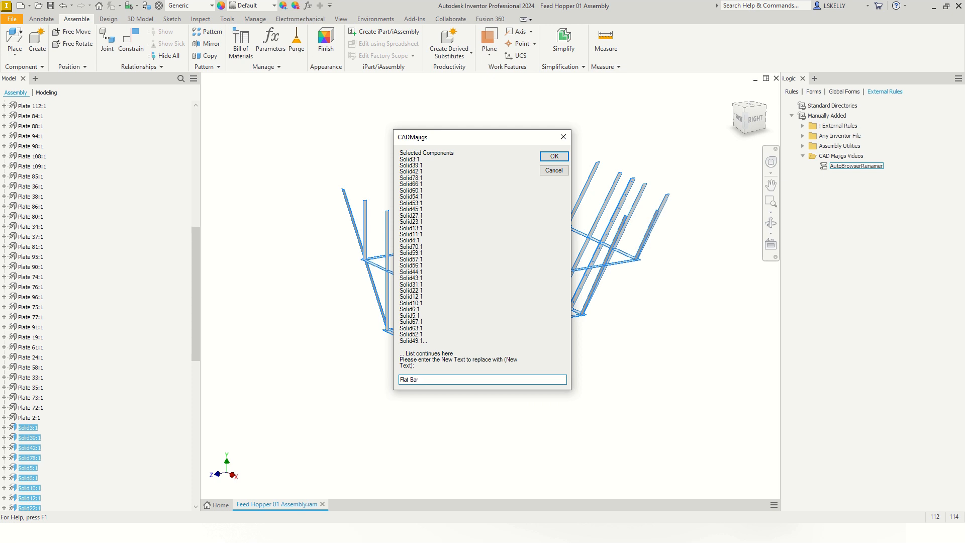
{"action": "key", "text": "Return"}
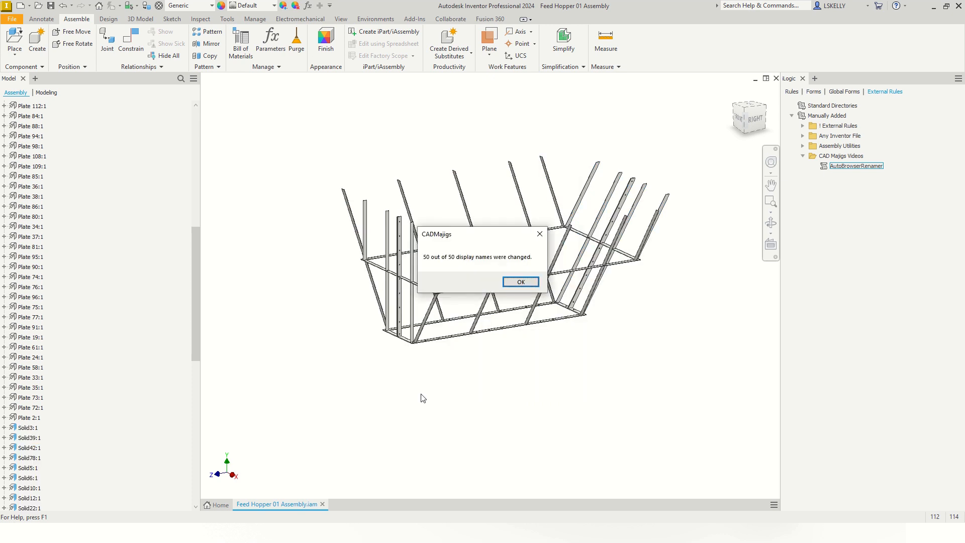
{"action": "left_click", "coordinate": [527, 283]}
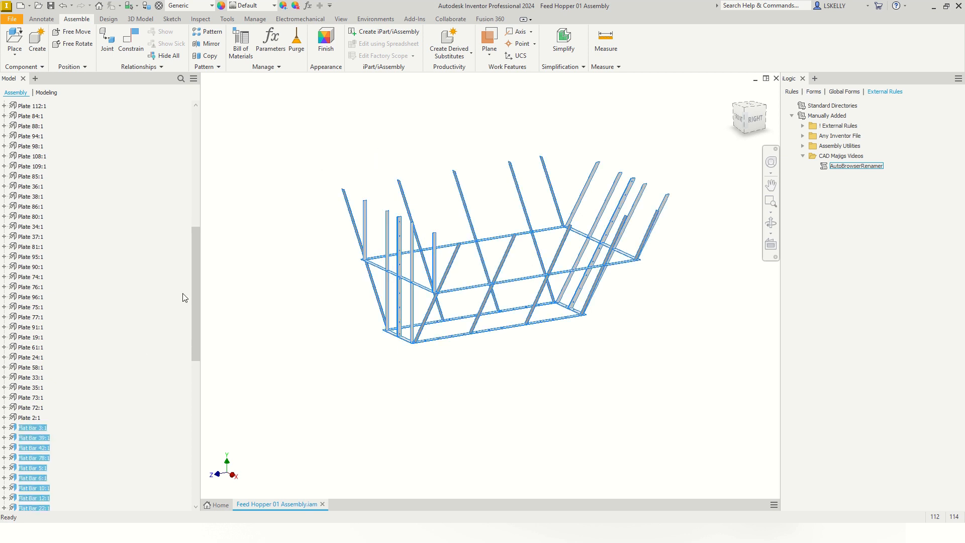
Make all the hidden Channel, Column and Plate components visible again, from the first Channel through Plate 2:1
{"action": "left_click", "coordinate": [35, 420]}
{"action": "left_click_drag", "start_coordinate": [197, 330], "coordinate": [197, 213]}
{"action": "left_click", "coordinate": [45, 157], "text": "shift"}
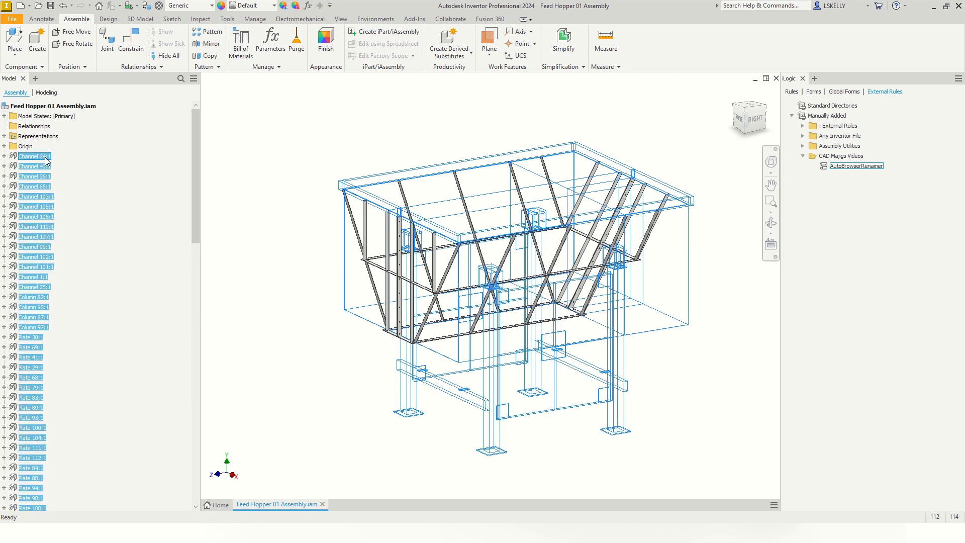
{"action": "right_click", "coordinate": [45, 158]}
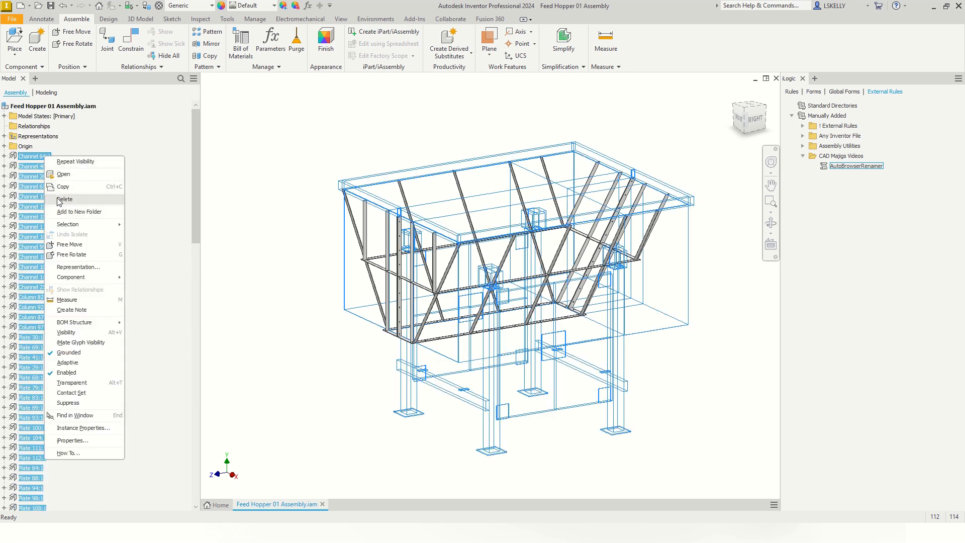
{"action": "left_click", "coordinate": [66, 332]}
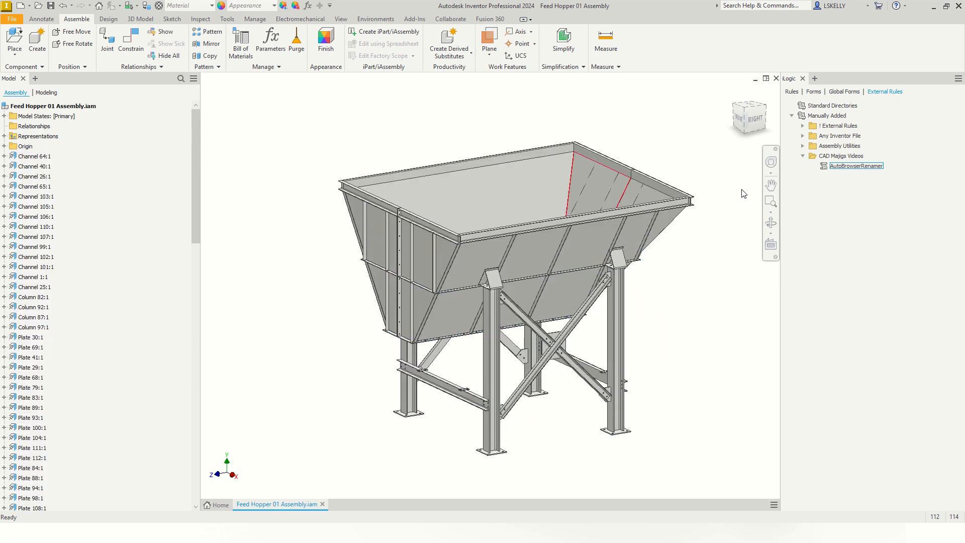
Examine the hopper from its front-left side, highlighting all the Channels and single ones to compare their browser names with the model
{"action": "mouse_move", "coordinate": [761, 113]}
{"action": "left_mouse_down"}
{"action": "mouse_move", "coordinate": [749, 120]}
{"action": "mouse_move", "coordinate": [777, 123]}
{"action": "mouse_move", "coordinate": [791, 113]}
{"action": "left_mouse_up"}
{"action": "scroll", "coordinate": [307, 289], "scroll_direction": "up", "scroll_amount": 5}
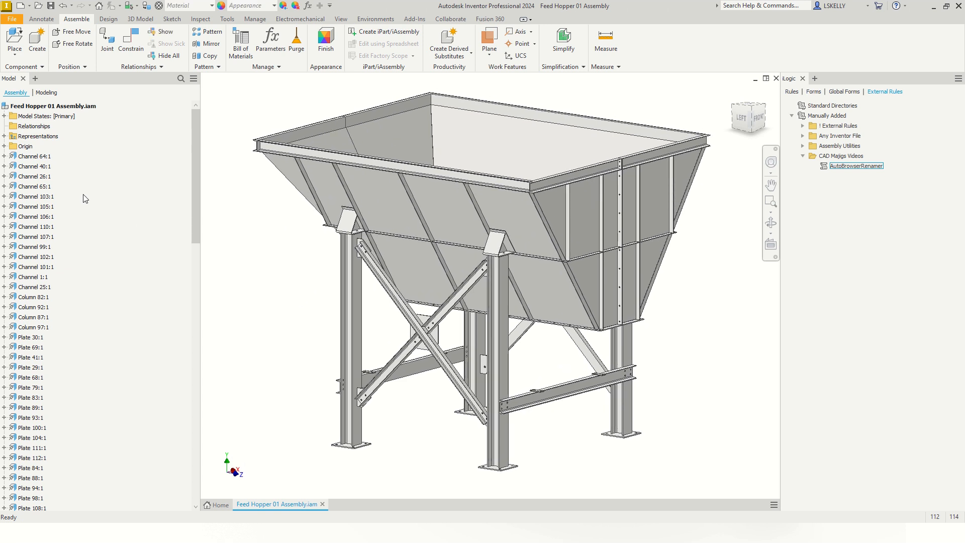
{"action": "left_click", "coordinate": [36, 157]}
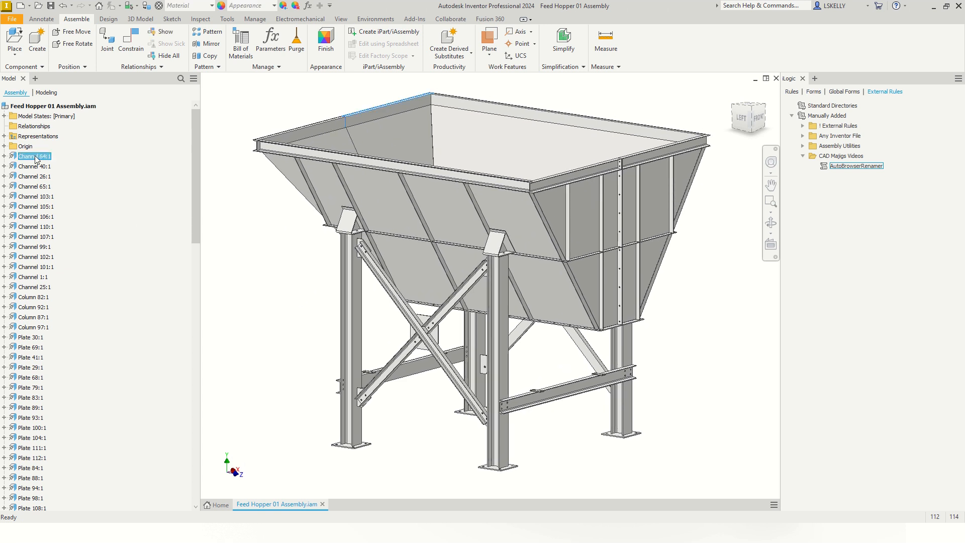
{"action": "left_click", "coordinate": [39, 291], "text": "shift"}
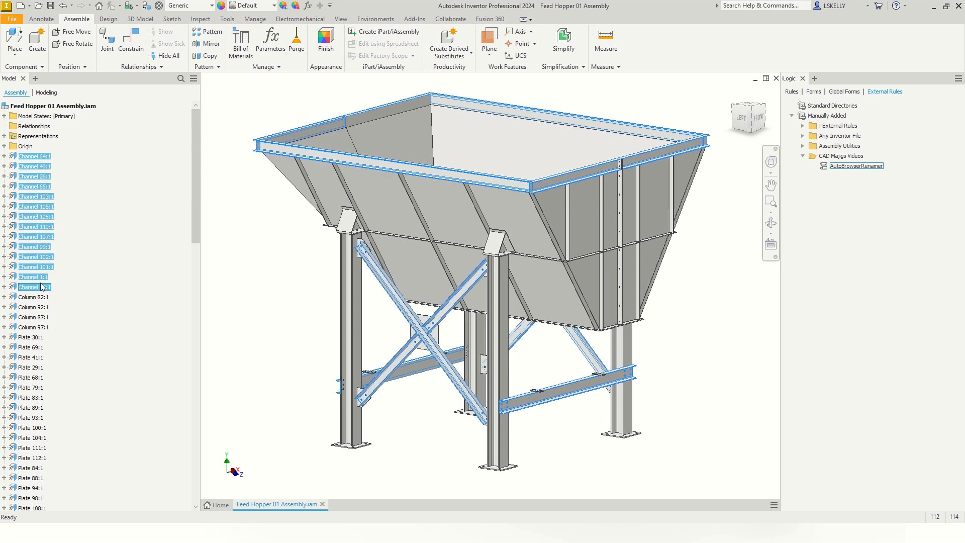
{"action": "left_click", "coordinate": [222, 250]}
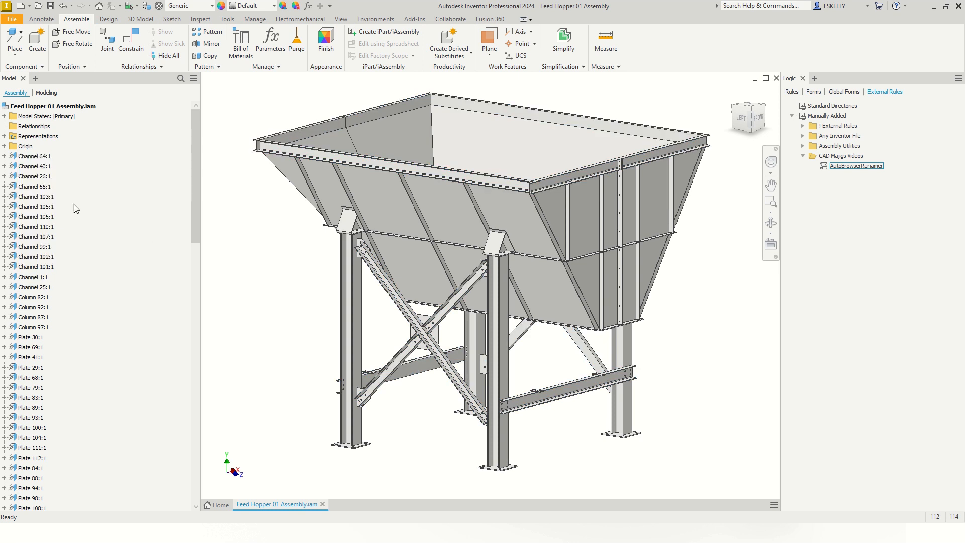
{"action": "left_click", "coordinate": [34, 199]}
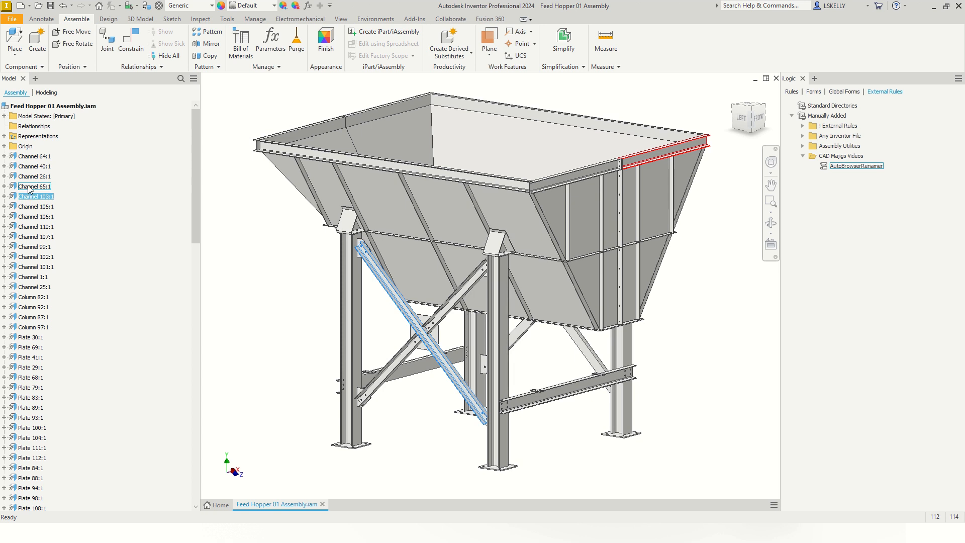
{"action": "left_click", "coordinate": [30, 188]}
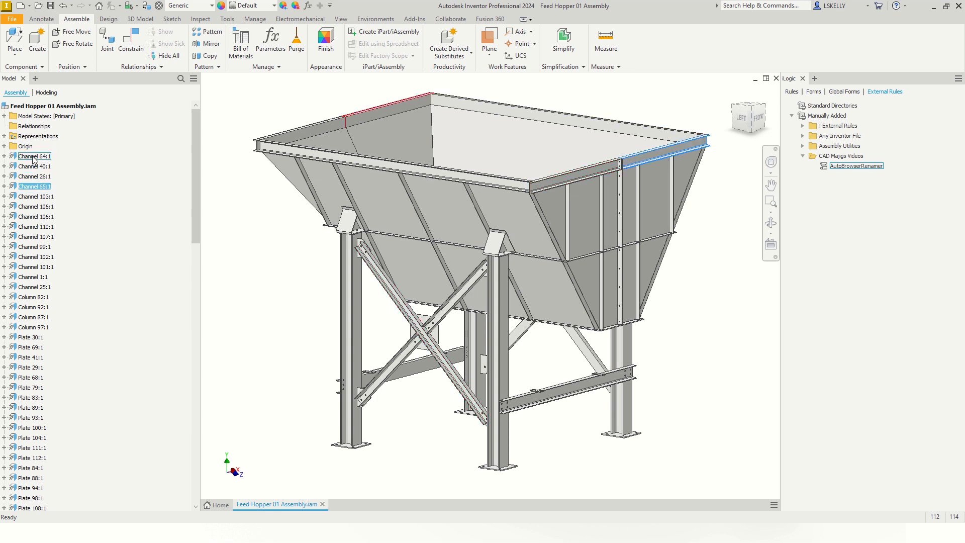
{"action": "left_click", "coordinate": [33, 157]}
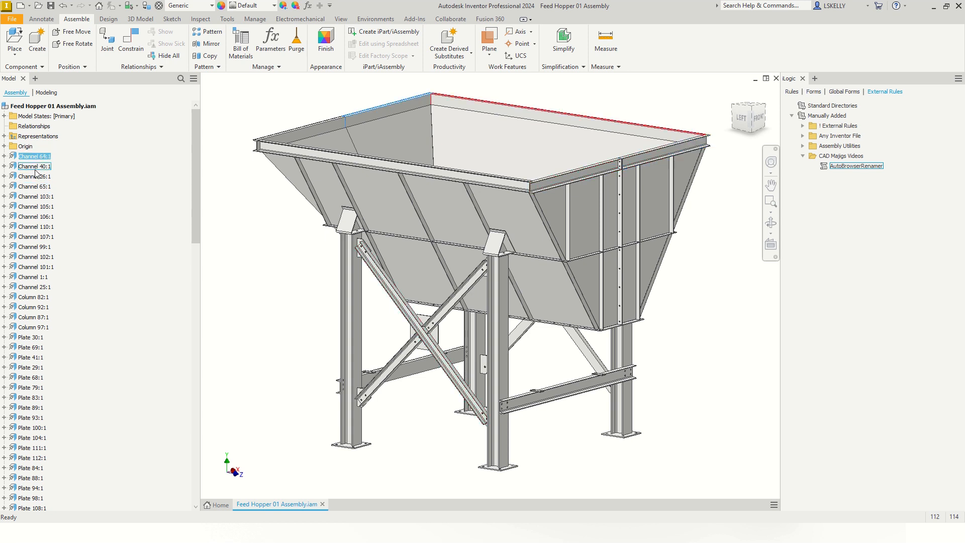
{"action": "left_click", "coordinate": [237, 229]}
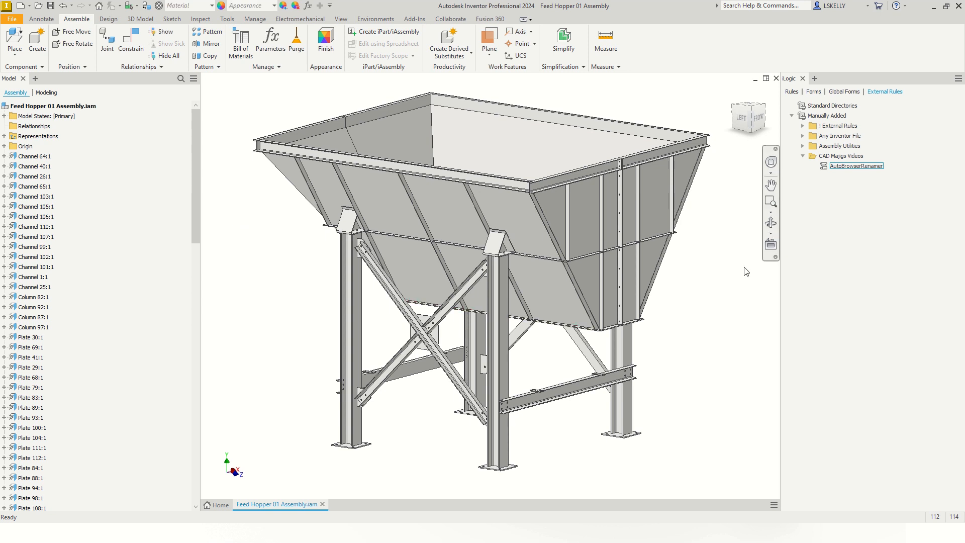
Run the AutoBrowserRenamer rule on all components with Leading Zero's in Display Names (Custom Template), padding the numbers to three digits
{"action": "right_click", "coordinate": [841, 168]}
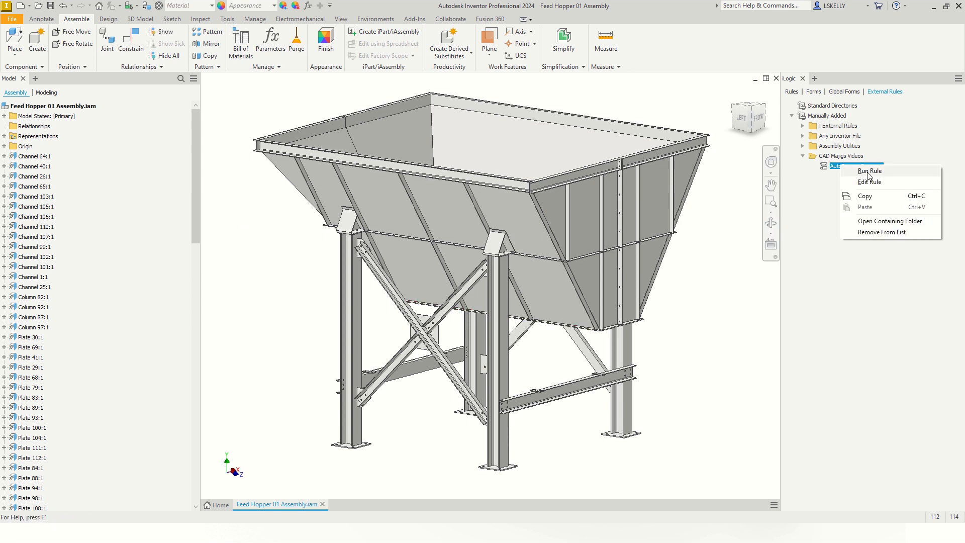
{"action": "left_click", "coordinate": [870, 172]}
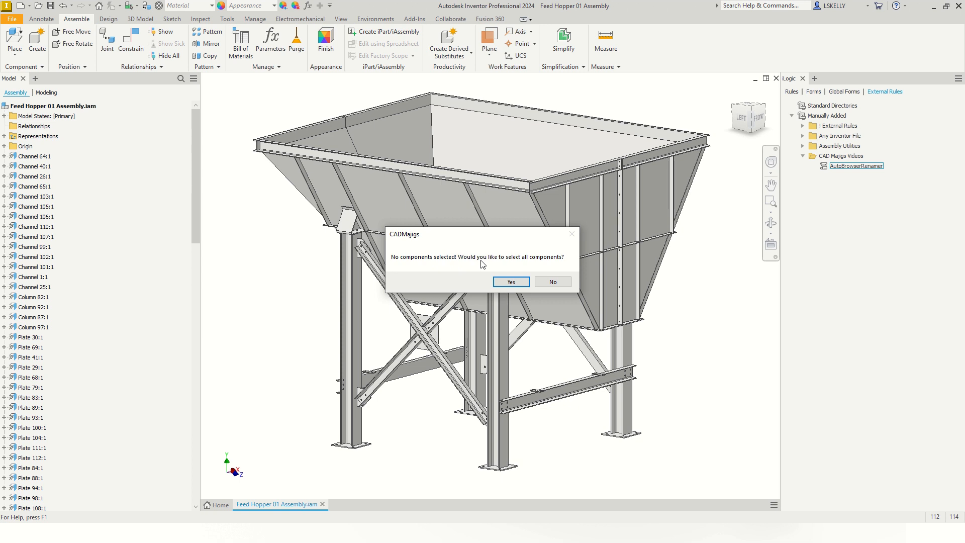
{"action": "left_click", "coordinate": [512, 281]}
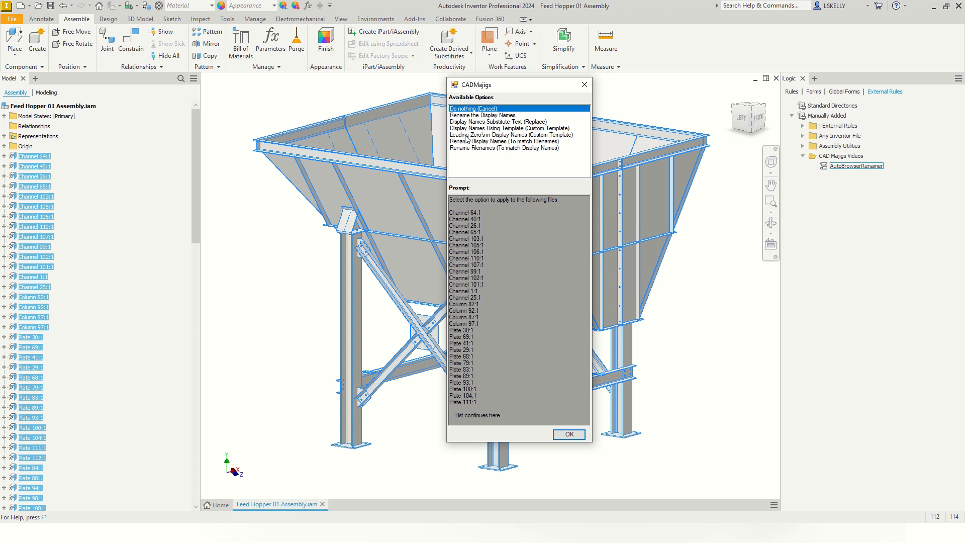
{"action": "left_click", "coordinate": [492, 135]}
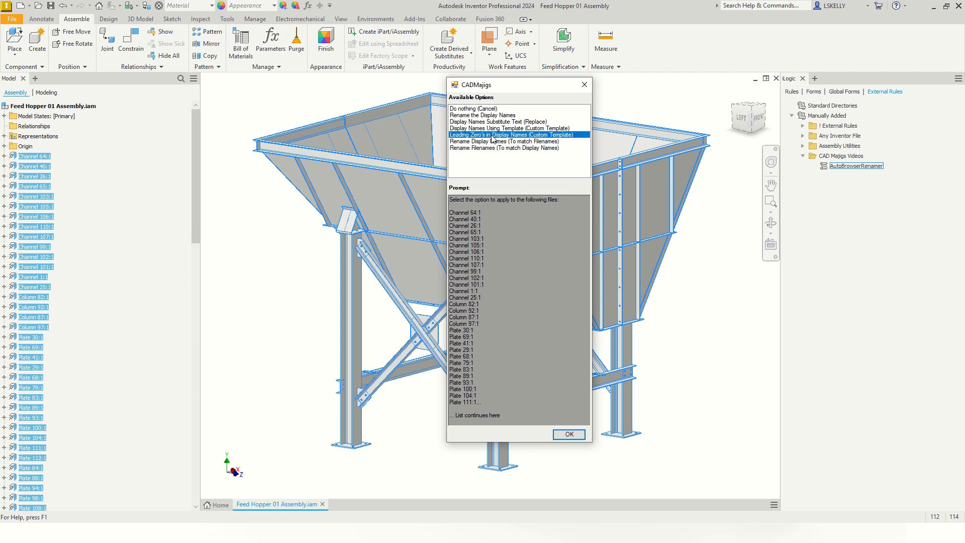
{"action": "left_click", "coordinate": [570, 435]}
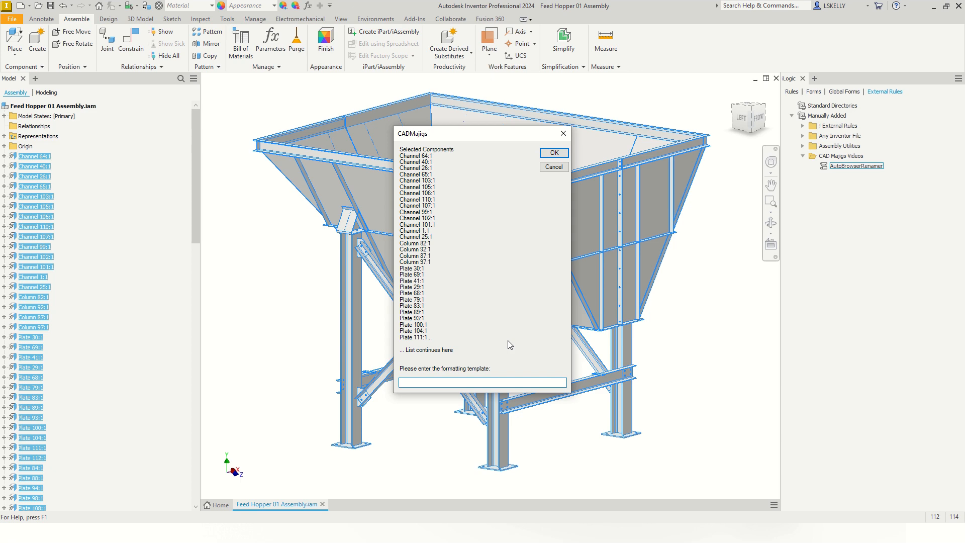
{"action": "type", "text": "3"}
{"action": "key", "text": "Return"}
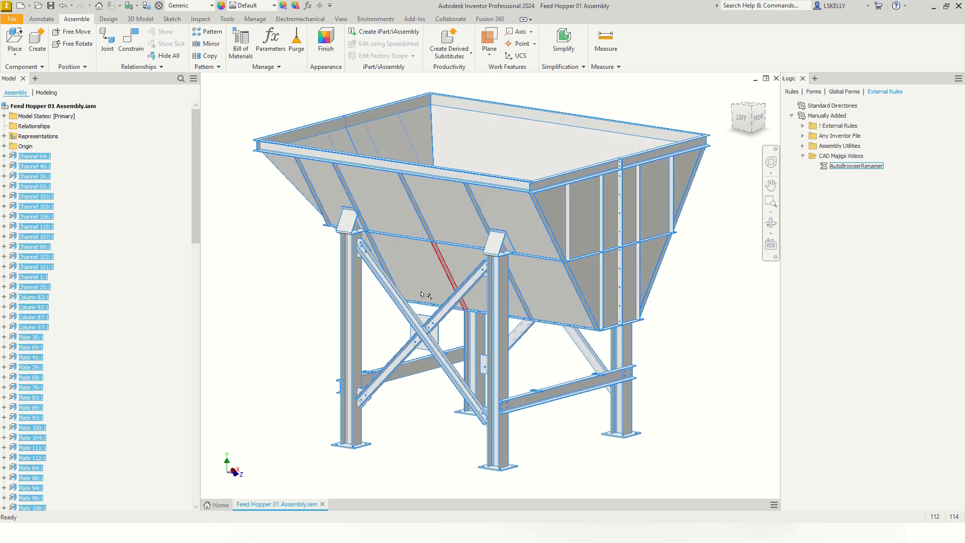
{"action": "left_click", "coordinate": [248, 252]}
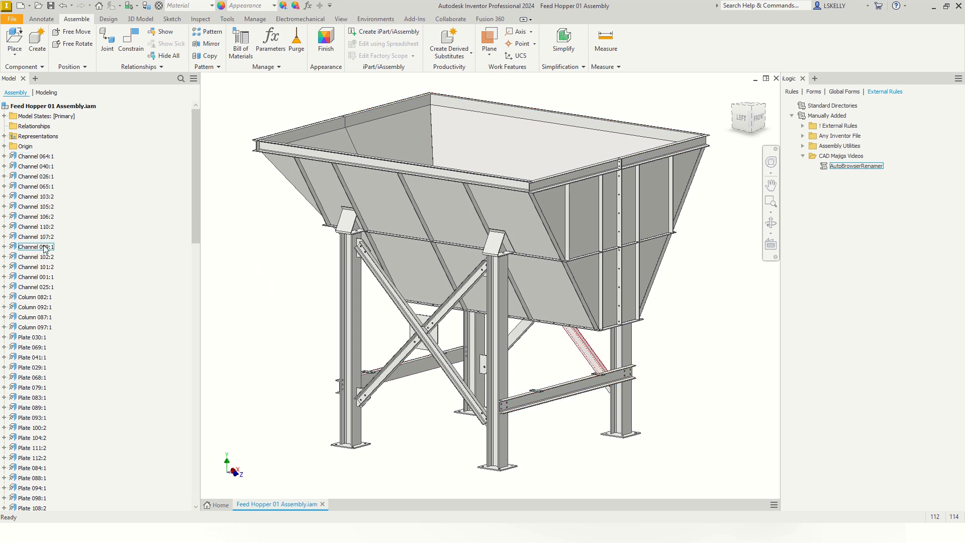
Open the Channel 064:1 part to check its file name, and close it again
{"action": "left_click", "coordinate": [45, 157]}
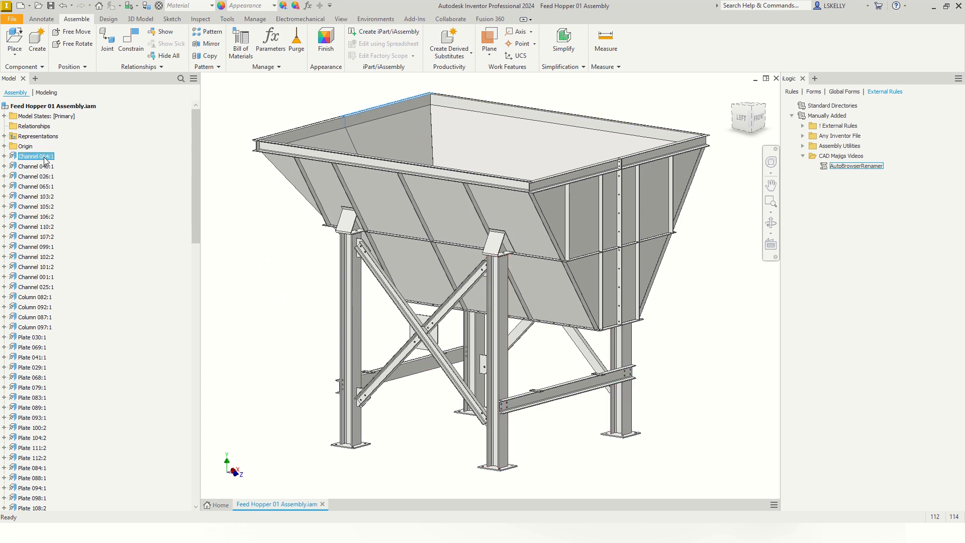
{"action": "right_click", "coordinate": [45, 158]}
{"action": "left_click", "coordinate": [61, 187]}
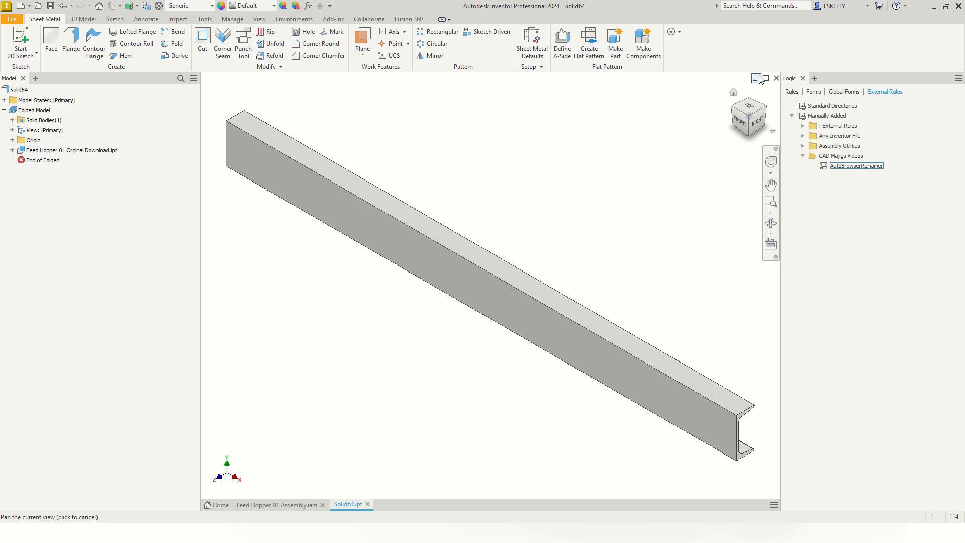
{"action": "left_click", "coordinate": [776, 79]}
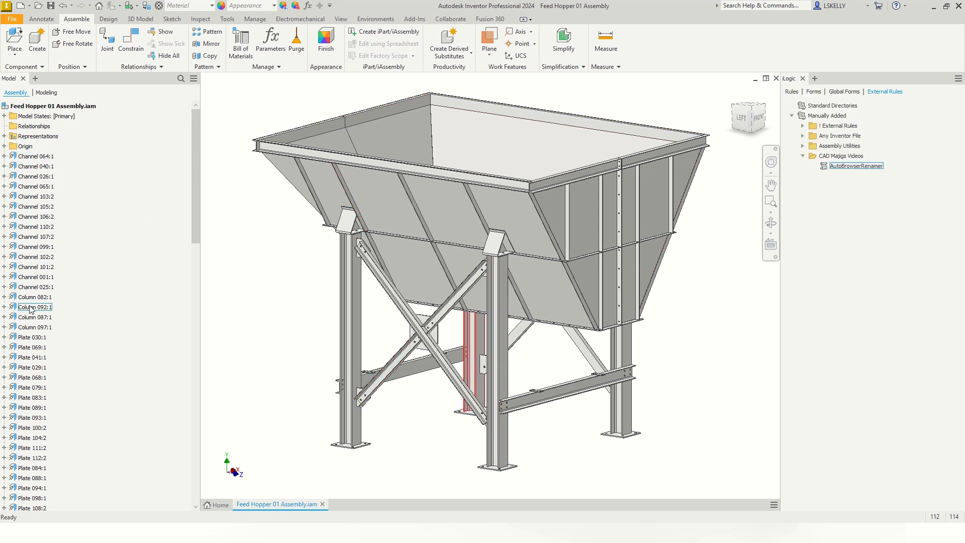
Review the renamed components by highlighting the Channels and Columns, and the range from Channel 064:1 through Plate 100:2
{"action": "left_click", "coordinate": [34, 329]}
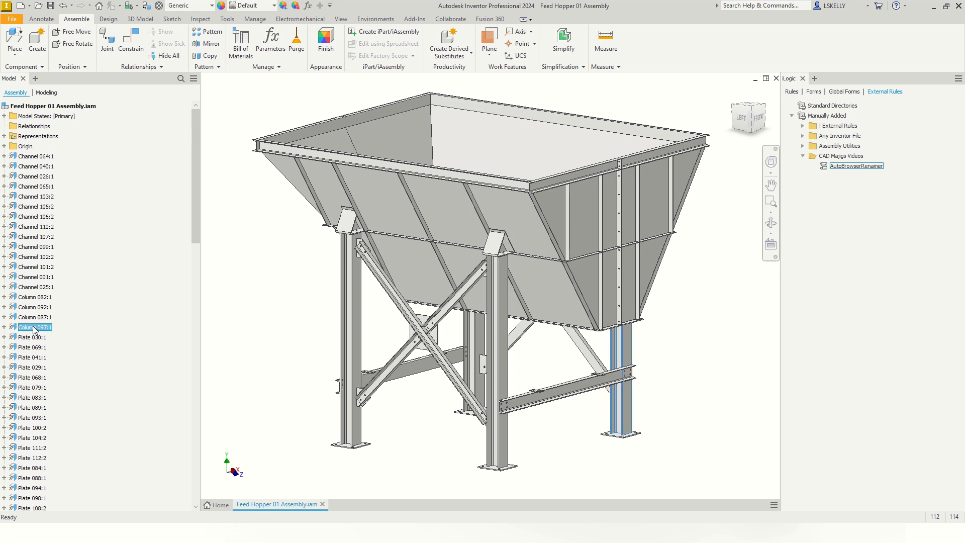
{"action": "left_click", "coordinate": [40, 157], "text": "shift"}
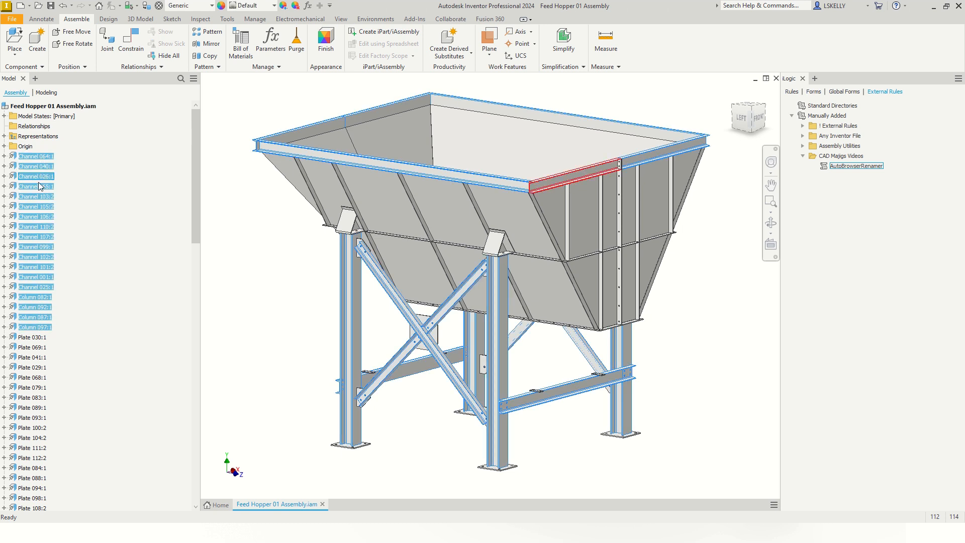
{"action": "left_click", "coordinate": [40, 357]}
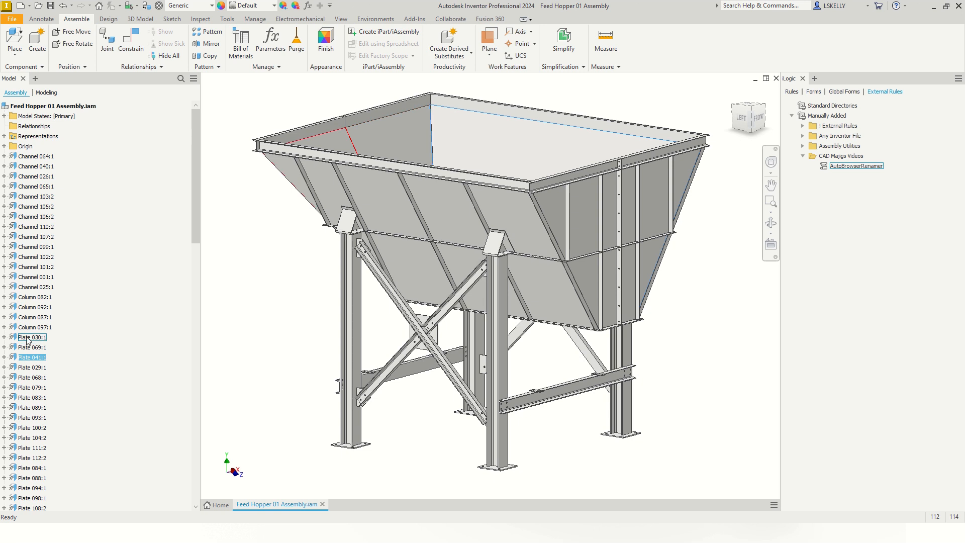
{"action": "left_click", "coordinate": [29, 428]}
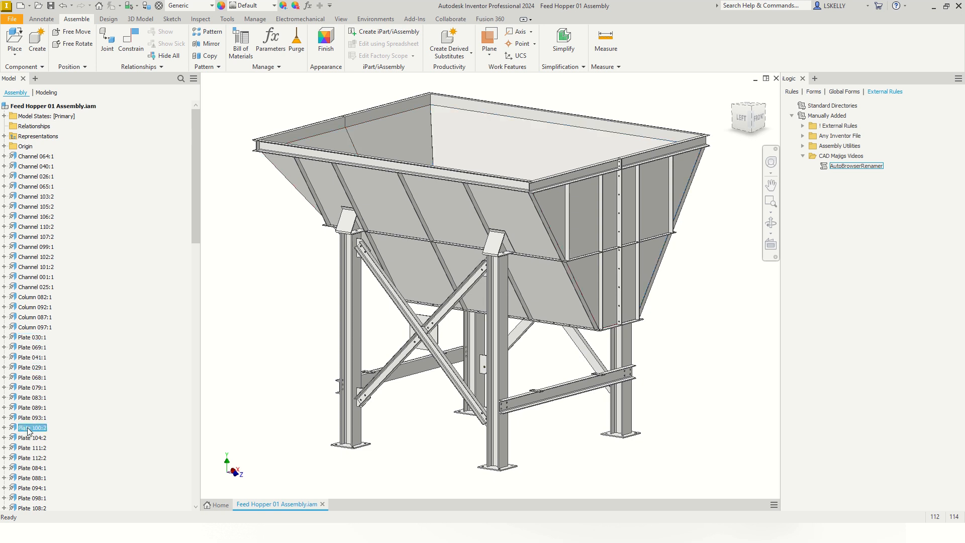
{"action": "left_click", "coordinate": [30, 158], "text": "shift"}
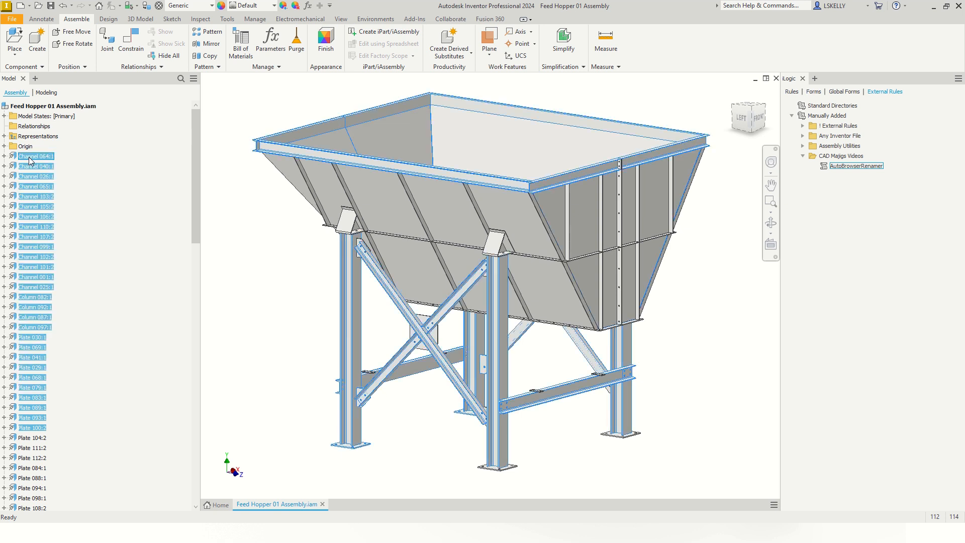
{"action": "left_click", "coordinate": [234, 225]}
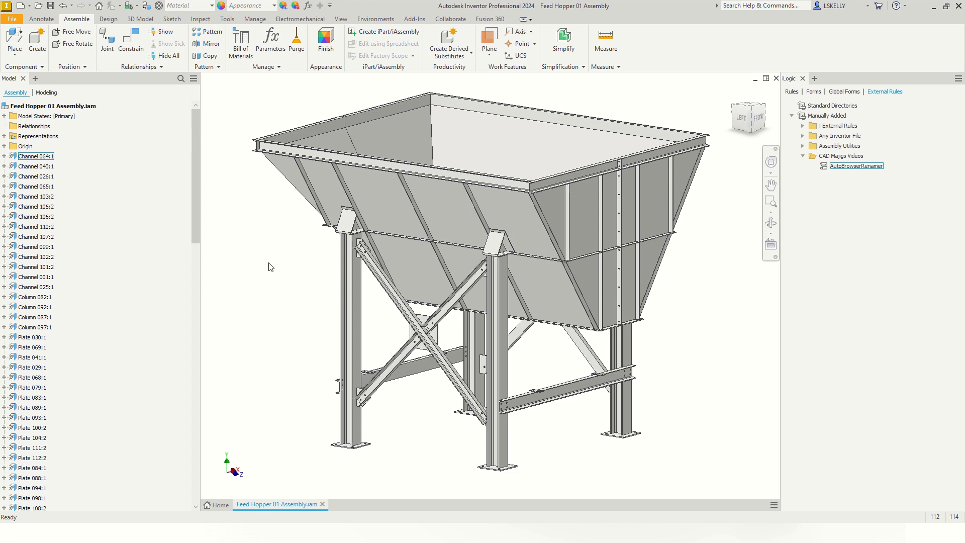
{"action": "middle_click_drag", "start_coordinate": [269, 263], "coordinate": [268, 263]}
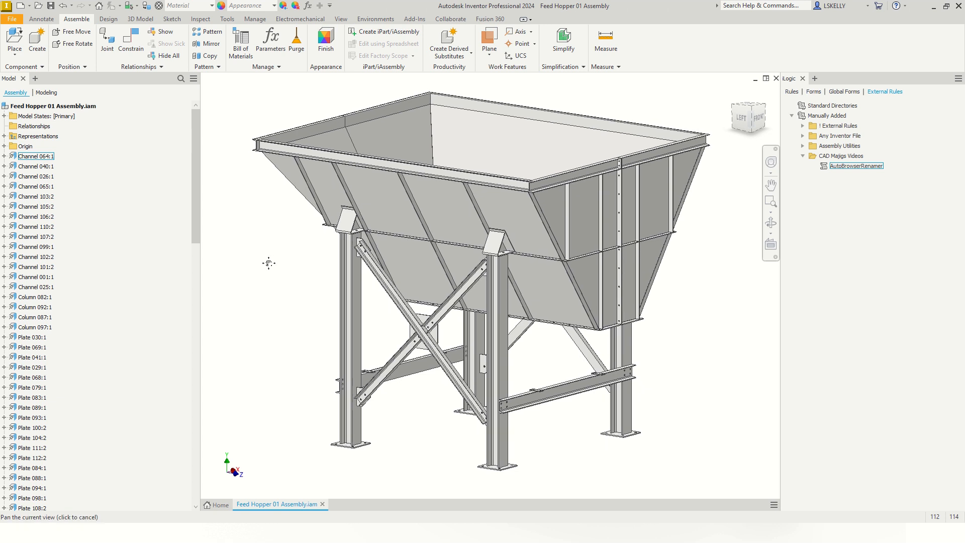
Run the AutoBrowserRenamer rule on all components with Rename Filenames (To match Display Names), and clear the selection
{"action": "right_click", "coordinate": [844, 170]}
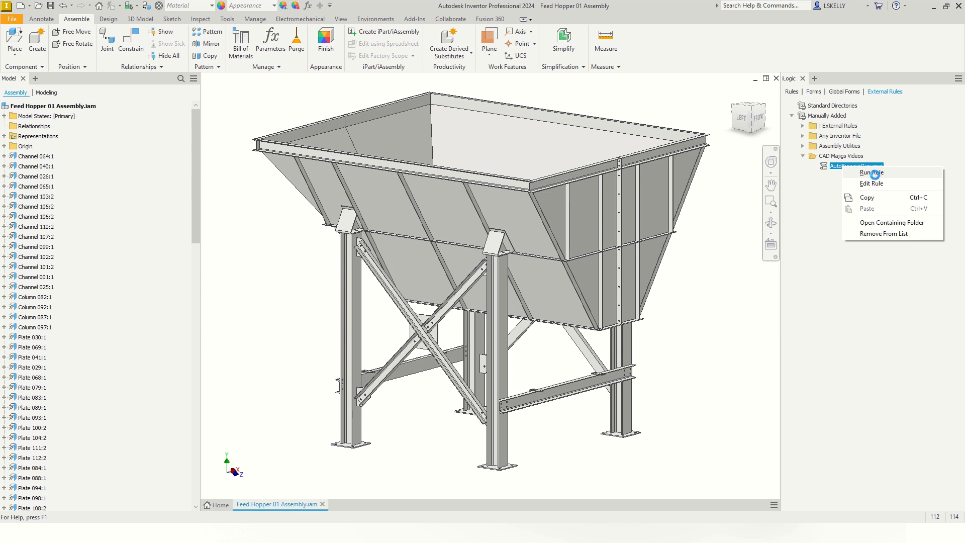
{"action": "left_click", "coordinate": [877, 177]}
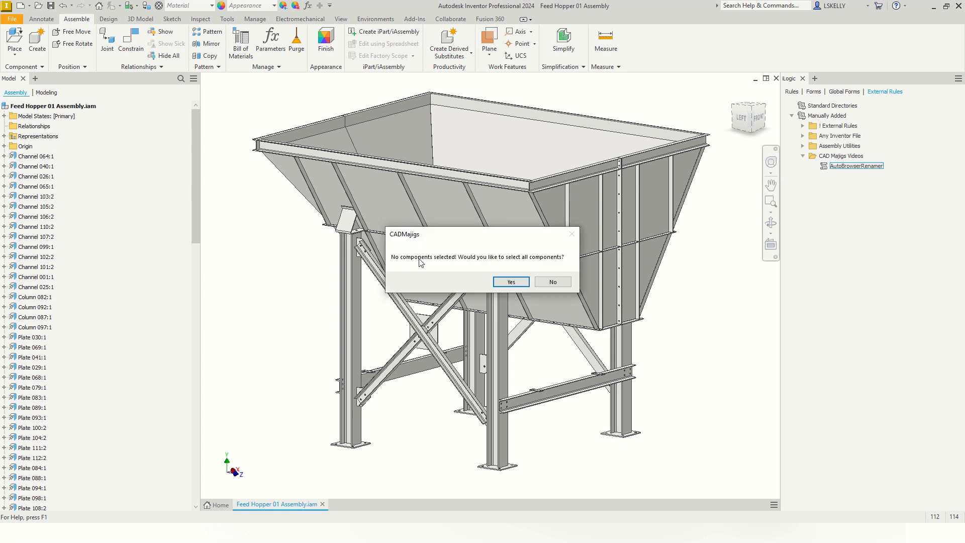
{"action": "left_click", "coordinate": [512, 282]}
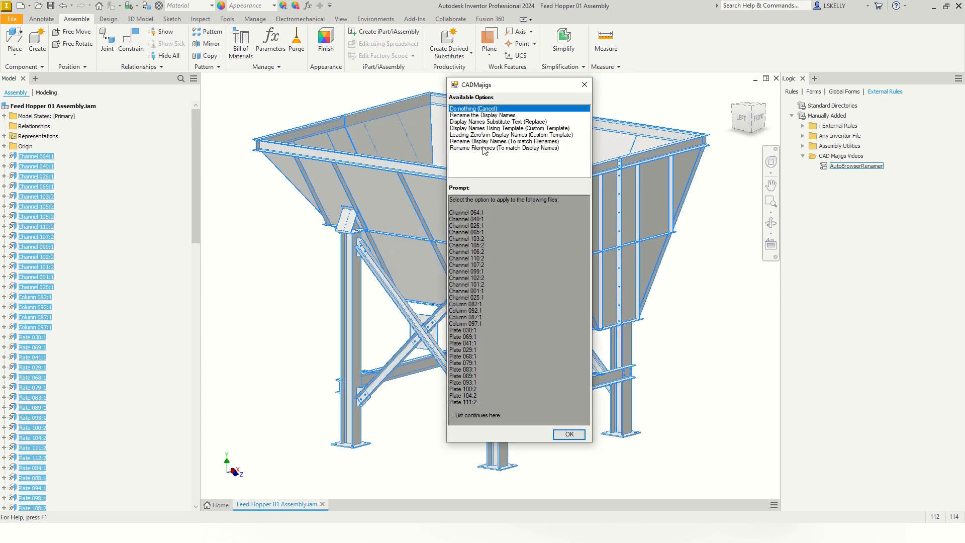
{"action": "left_click", "coordinate": [482, 149]}
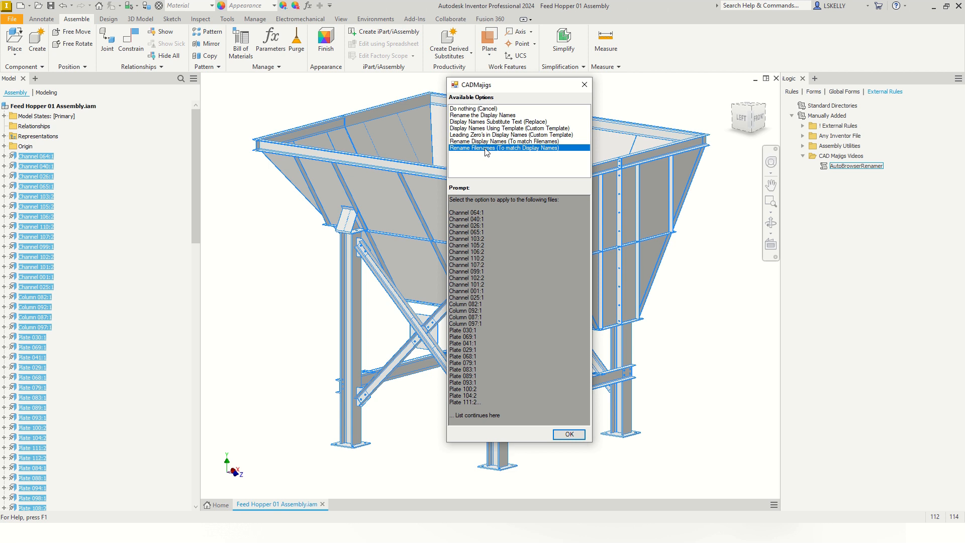
{"action": "left_click", "coordinate": [571, 435]}
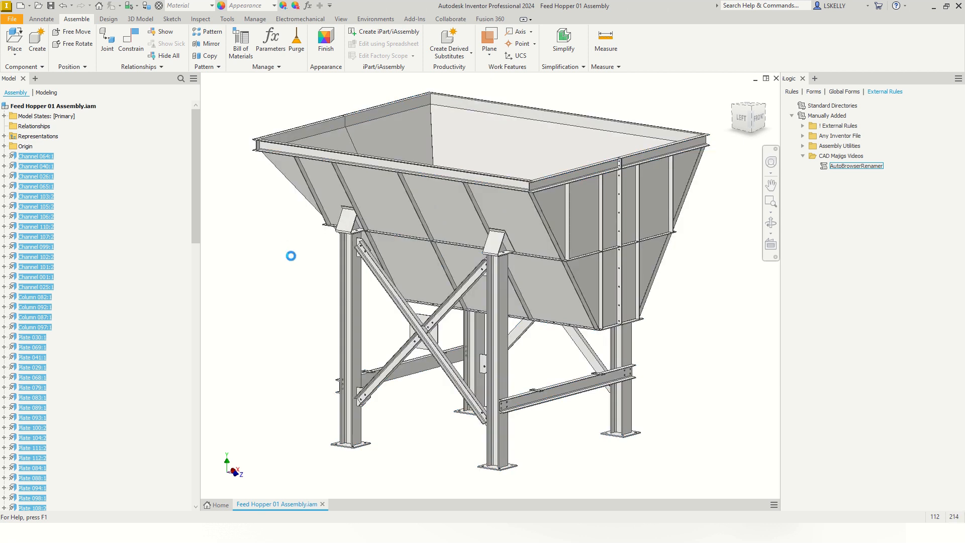
{"action": "mouse_move", "coordinate": [293, 246]}
{"action": "middle_mouse_down"}
{"action": "mouse_move", "coordinate": [289, 269]}
{"action": "mouse_move", "coordinate": [297, 258]}
{"action": "middle_mouse_up"}
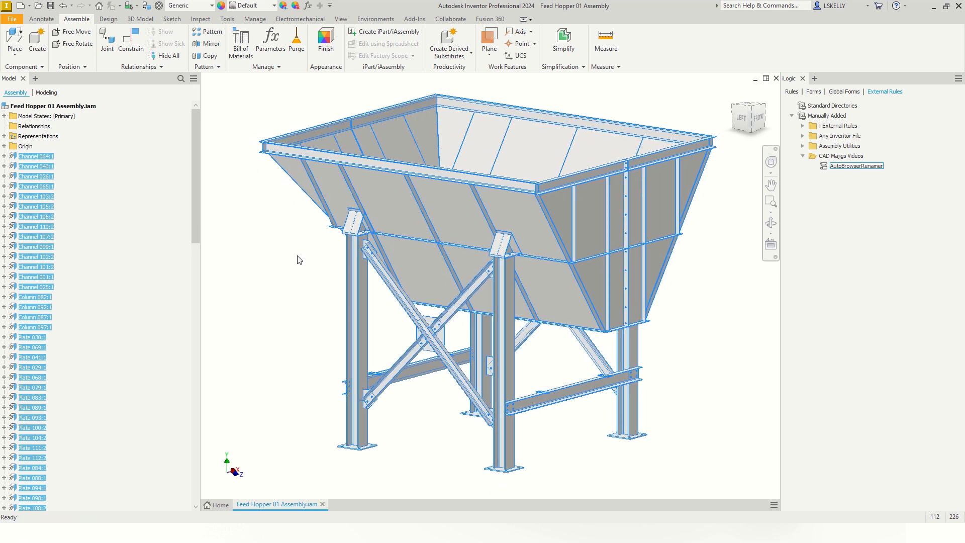
{"action": "left_click", "coordinate": [297, 255]}
{"action": "scroll", "coordinate": [298, 257], "scroll_direction": "up", "scroll_amount": 3}
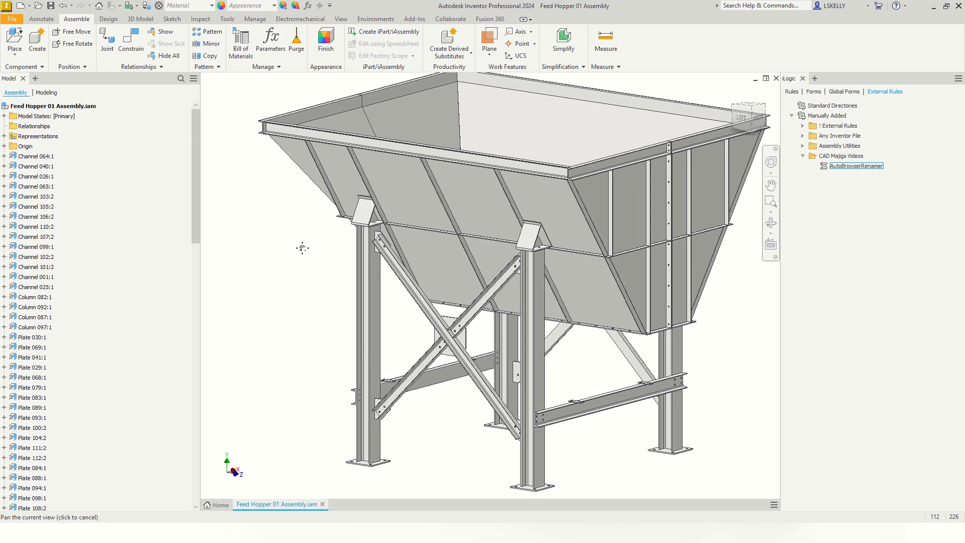
Open the Channel 064:1 part from the assembly to check its file name
{"action": "left_click", "coordinate": [34, 156]}
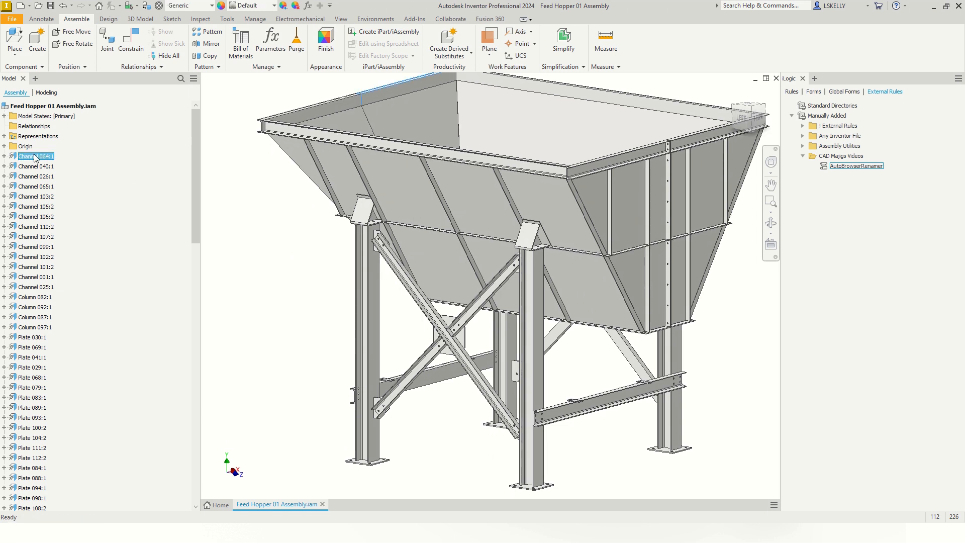
{"action": "right_click", "coordinate": [35, 157]}
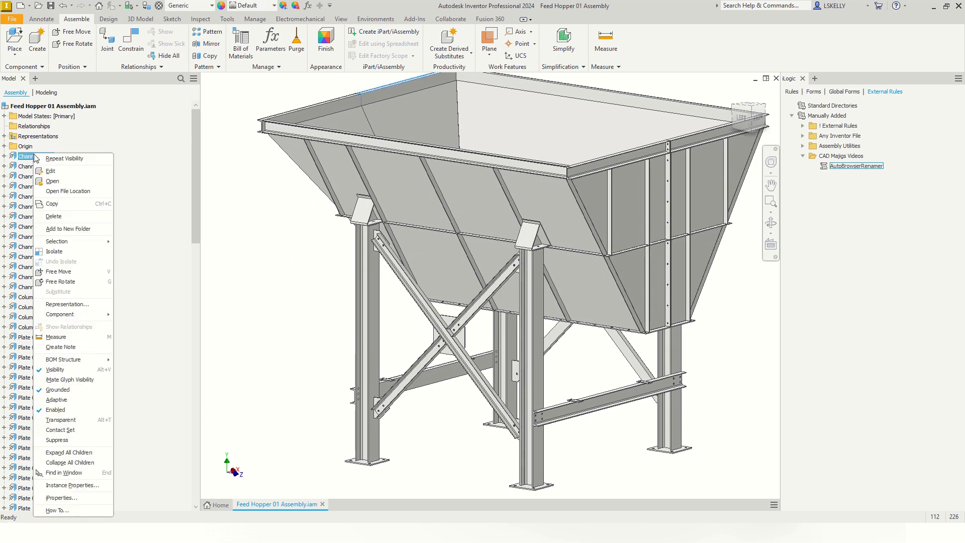
{"action": "left_click", "coordinate": [55, 181]}
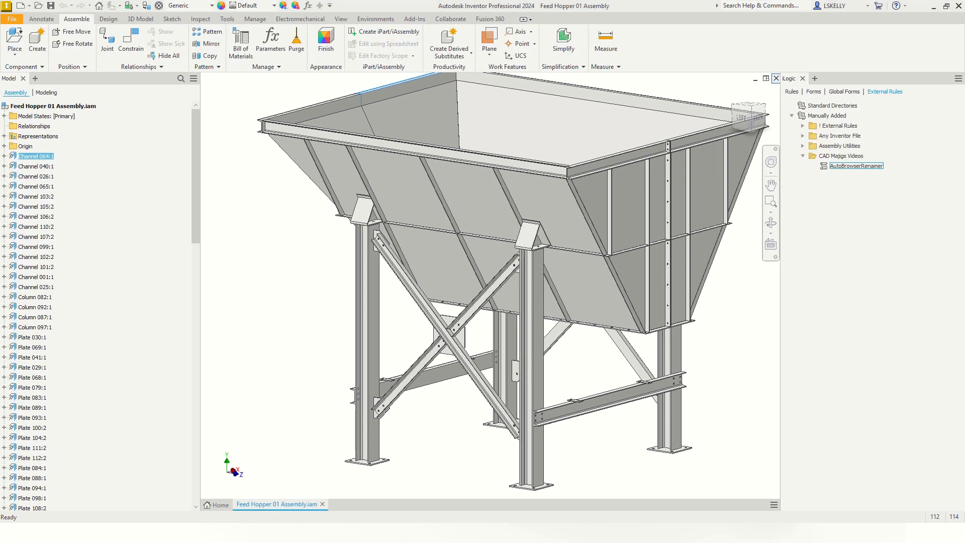
Switch to File Explorer to check the renamed part files in the Feed Hopper 02 folder, and return to the Inventor assembly with nothing selected
{"action": "left_click_drag", "start_coordinate": [0, 187], "coordinate": [417, 97]}
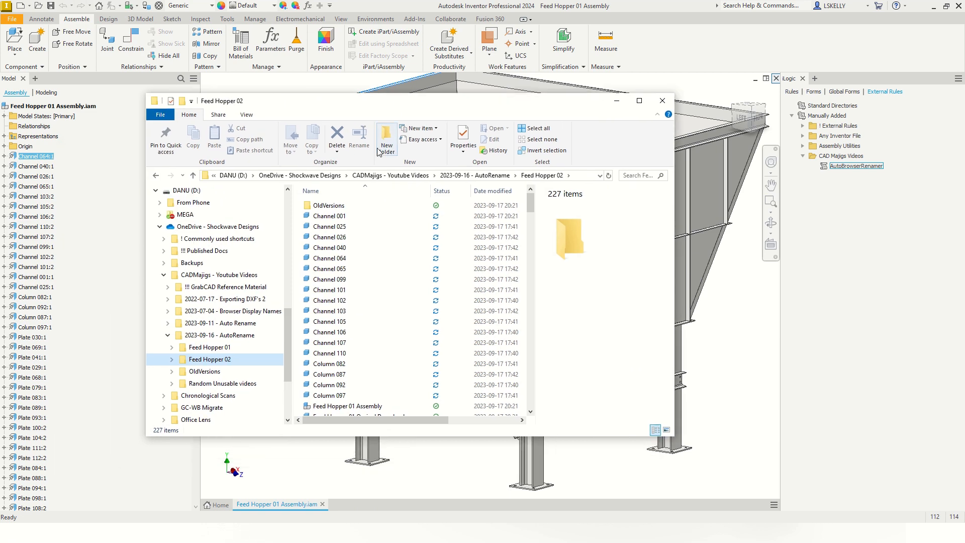
{"action": "left_click", "coordinate": [336, 218]}
{"action": "scroll", "coordinate": [336, 229], "scroll_direction": "down", "scroll_amount": 2}
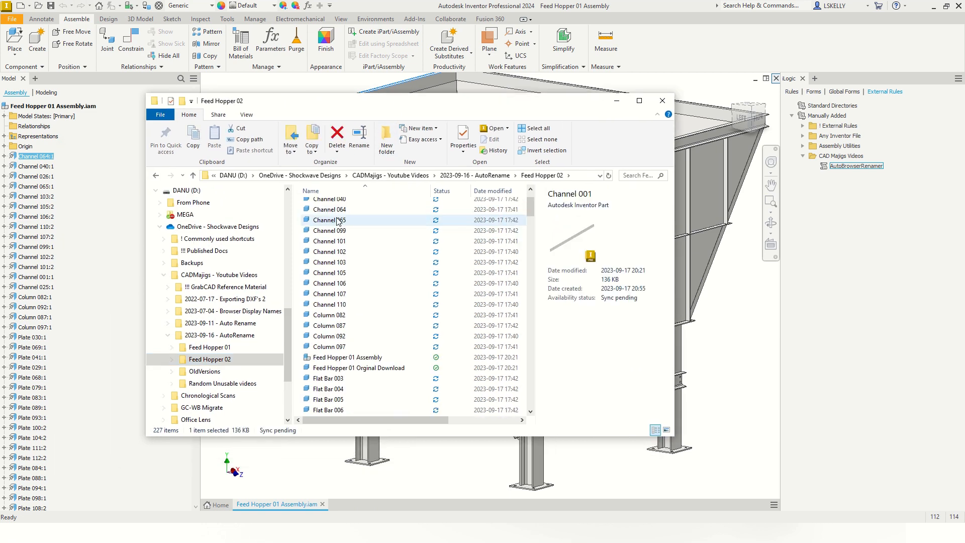
{"action": "scroll", "coordinate": [338, 279], "scroll_direction": "down", "scroll_amount": 2}
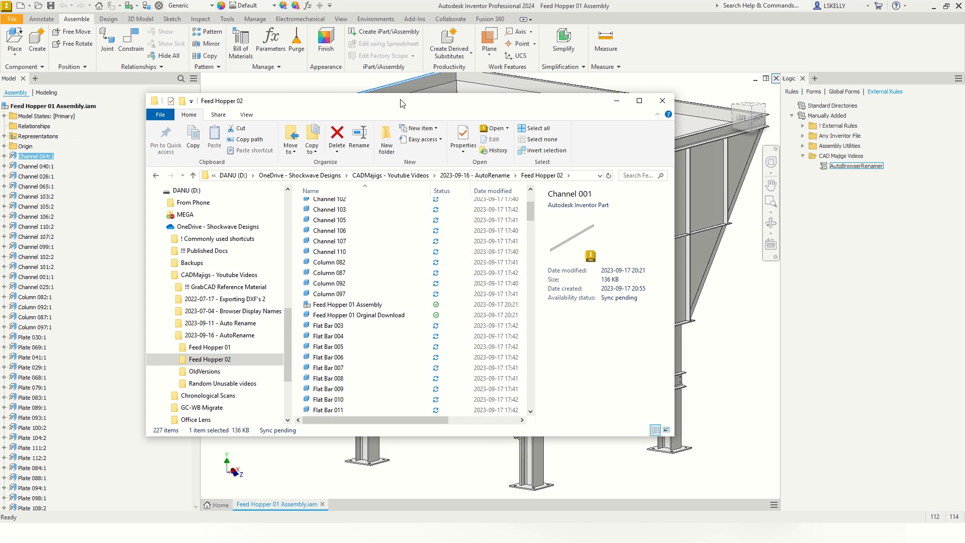
{"action": "left_click_drag", "start_coordinate": [401, 101], "coordinate": [0, 126]}
{"action": "left_click", "coordinate": [267, 247]}
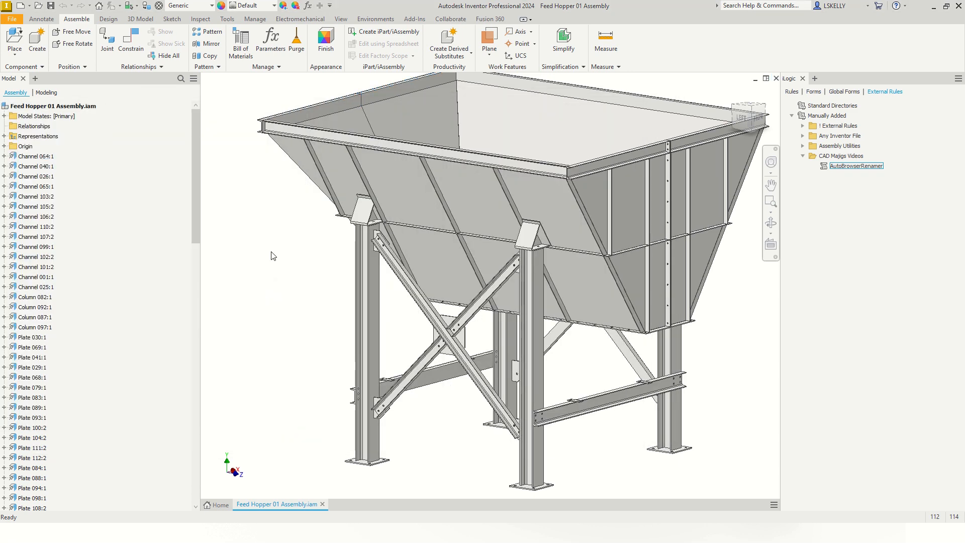
{"action": "middle_click_drag", "start_coordinate": [281, 242], "coordinate": [282, 251]}
{"action": "scroll", "coordinate": [282, 252], "scroll_direction": "up", "scroll_amount": 2}
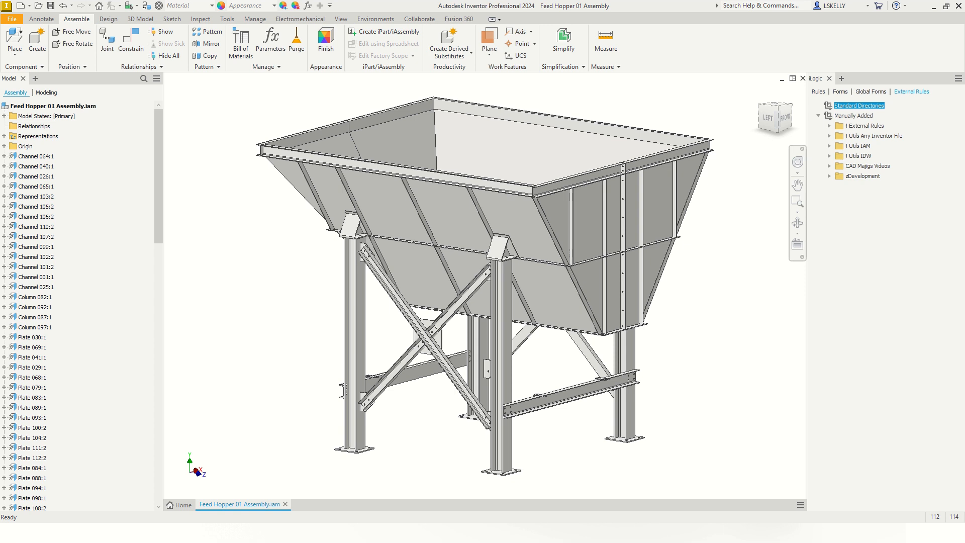
{"action": "key", "text": "F2"}
{"action": "left_click_drag", "start_coordinate": [303, 338], "coordinate": [292, 338]}
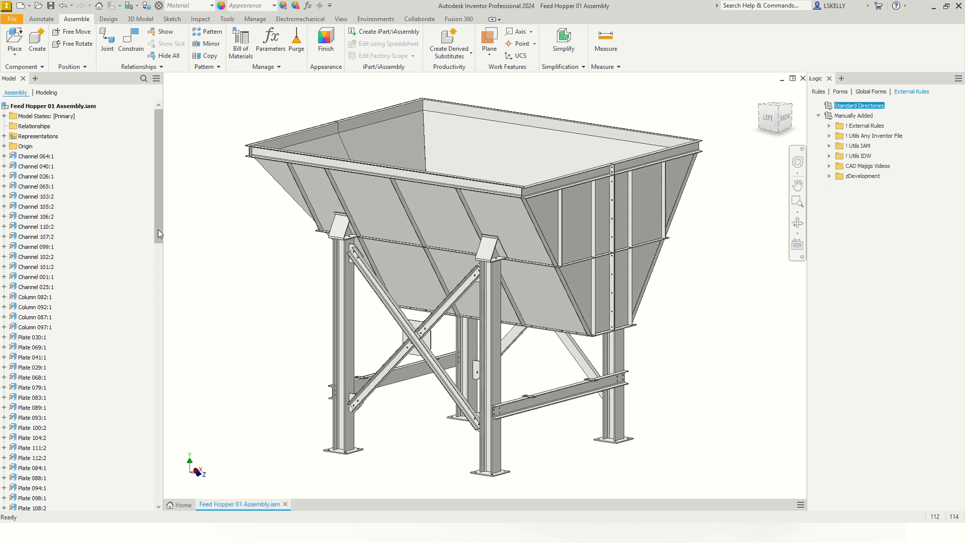
{"action": "mouse_move", "coordinate": [158, 229]}
{"action": "left_mouse_down"}
{"action": "mouse_move", "coordinate": [159, 385]}
{"action": "mouse_move", "coordinate": [160, 232]}
{"action": "left_mouse_up"}
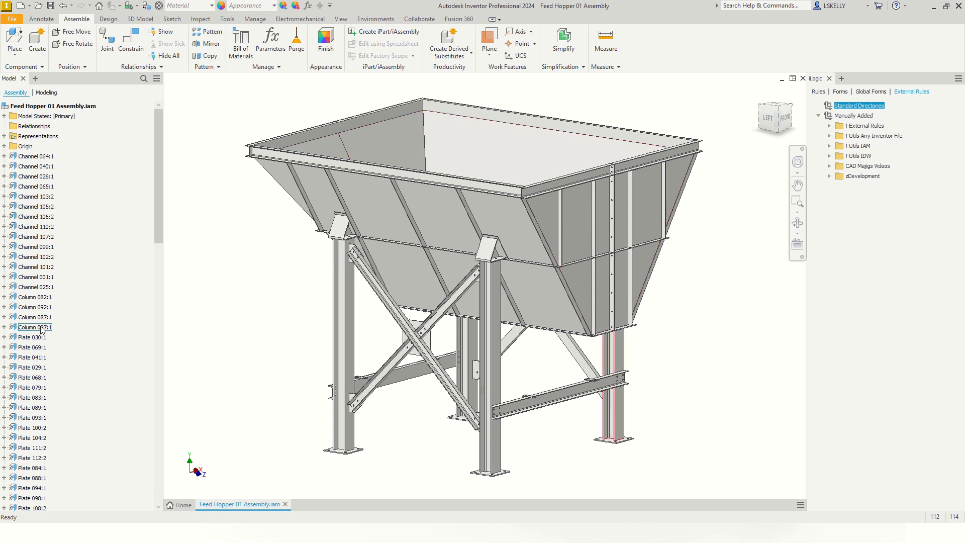
{"action": "left_click", "coordinate": [338, 257]}
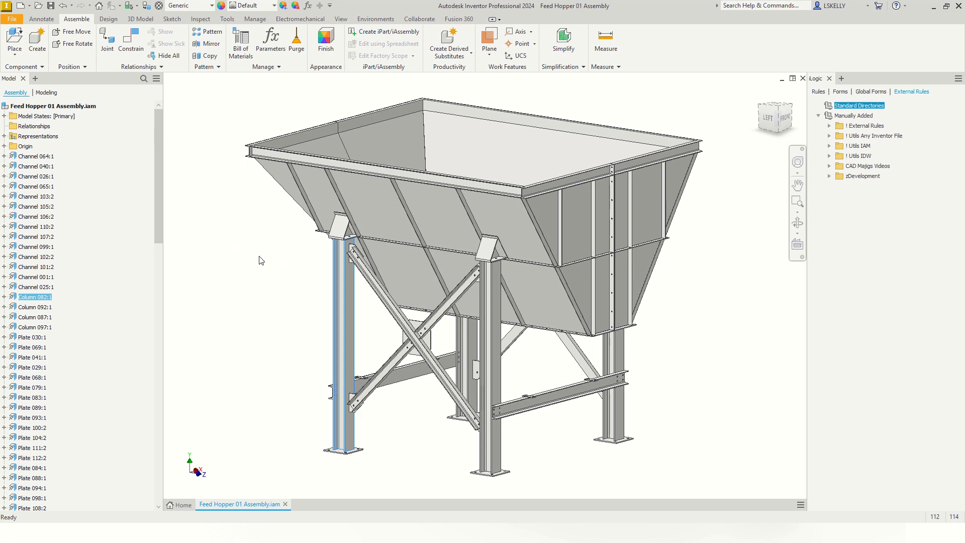
{"action": "left_click", "coordinate": [274, 259]}
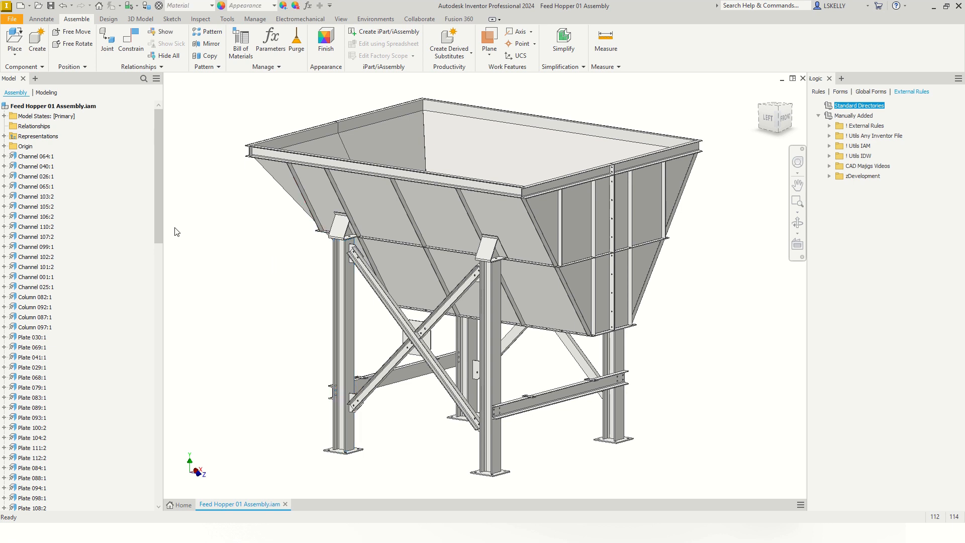
{"action": "scroll", "coordinate": [163, 237], "scroll_direction": "down", "scroll_amount": 1}
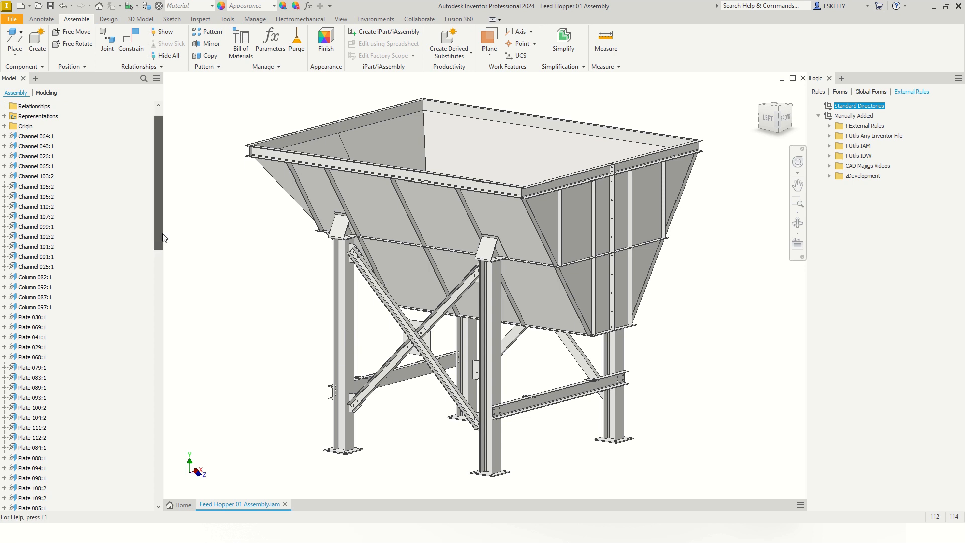
{"action": "left_click_drag", "start_coordinate": [163, 238], "coordinate": [160, 216]}
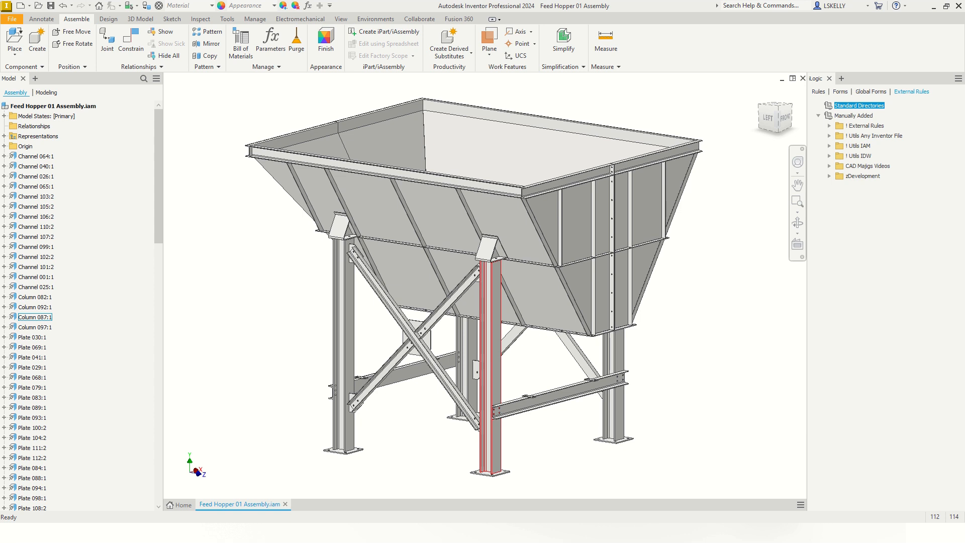
{"action": "middle_click_drag", "start_coordinate": [251, 298], "coordinate": [250, 297]}
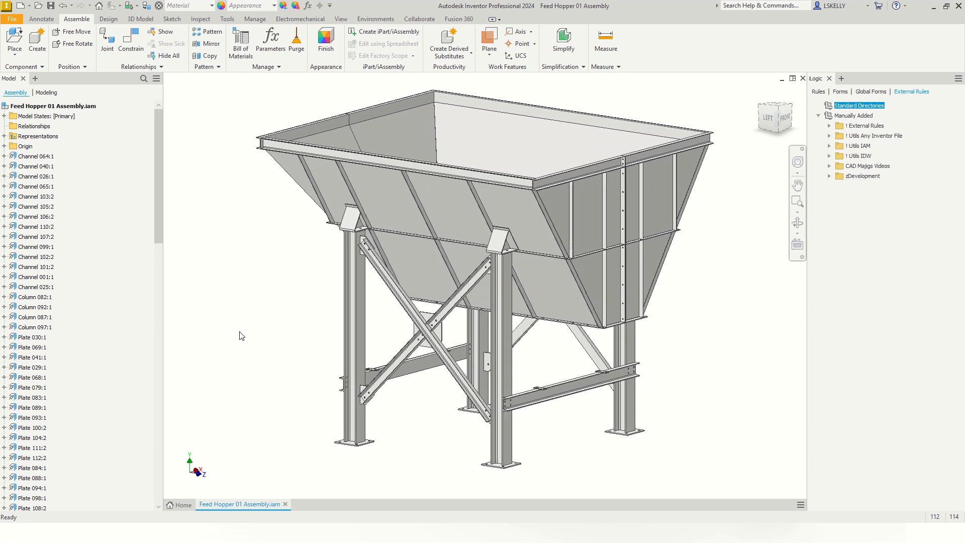